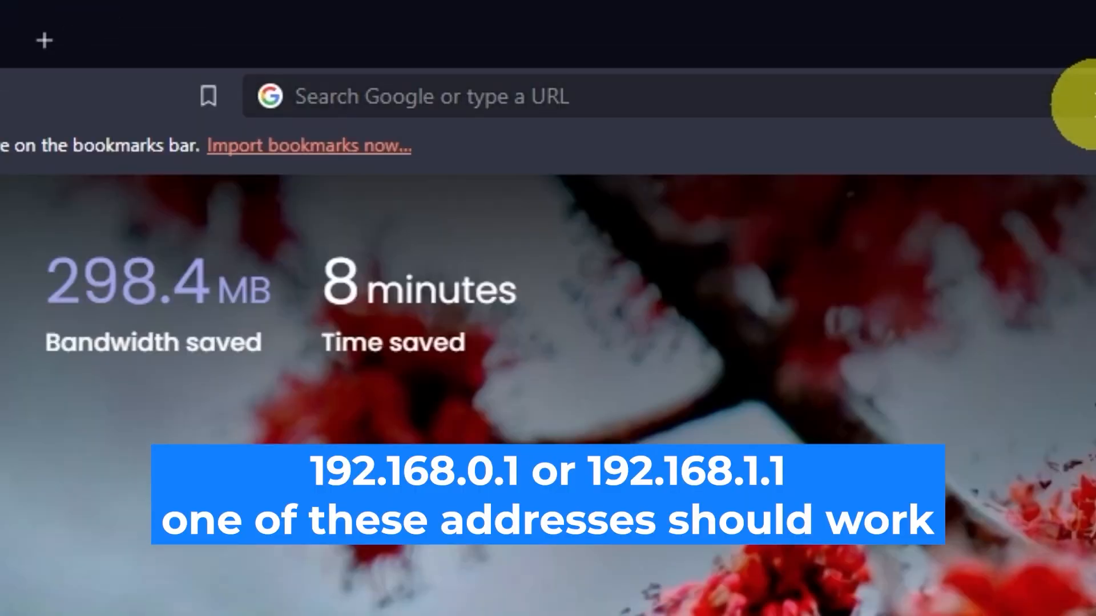
Go to the router's admin page at 192.168.0.1 in Brave.
click(536, 36)
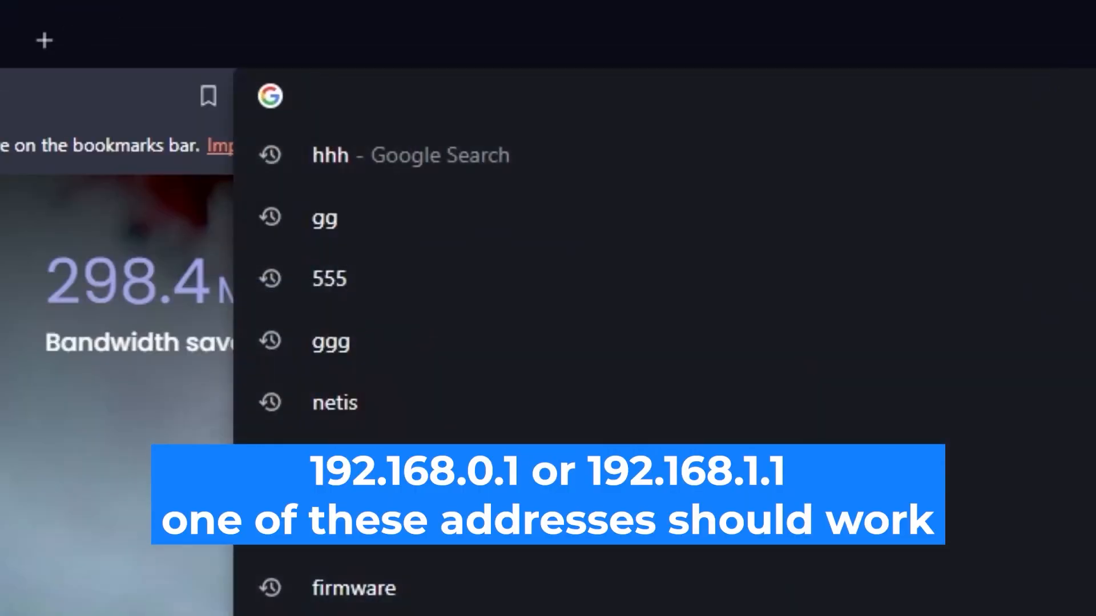
text(192.)
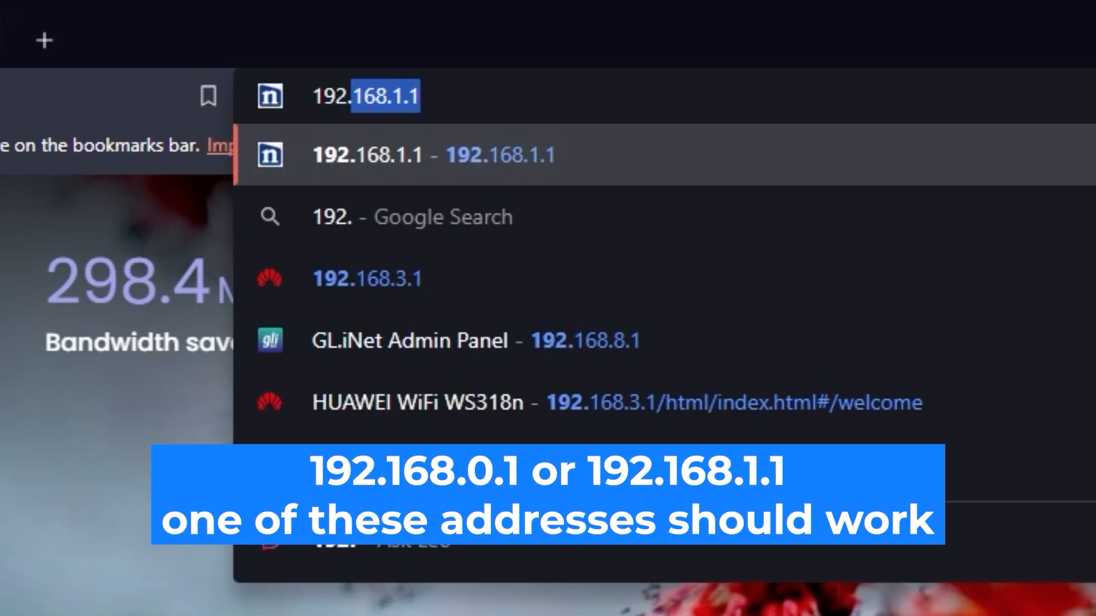
text(168.0.1)
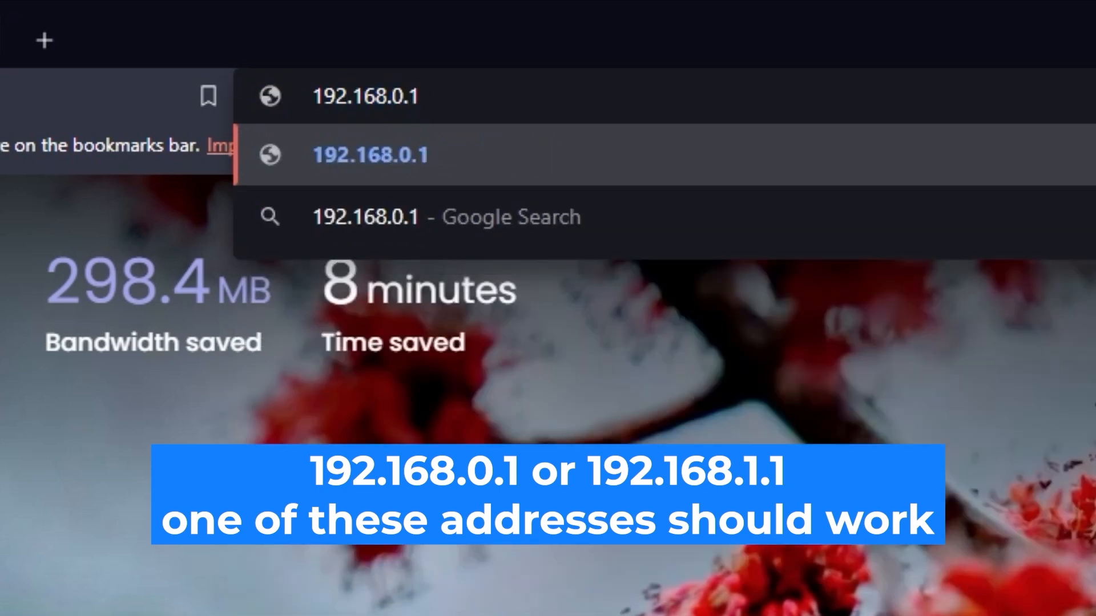
key(Return)
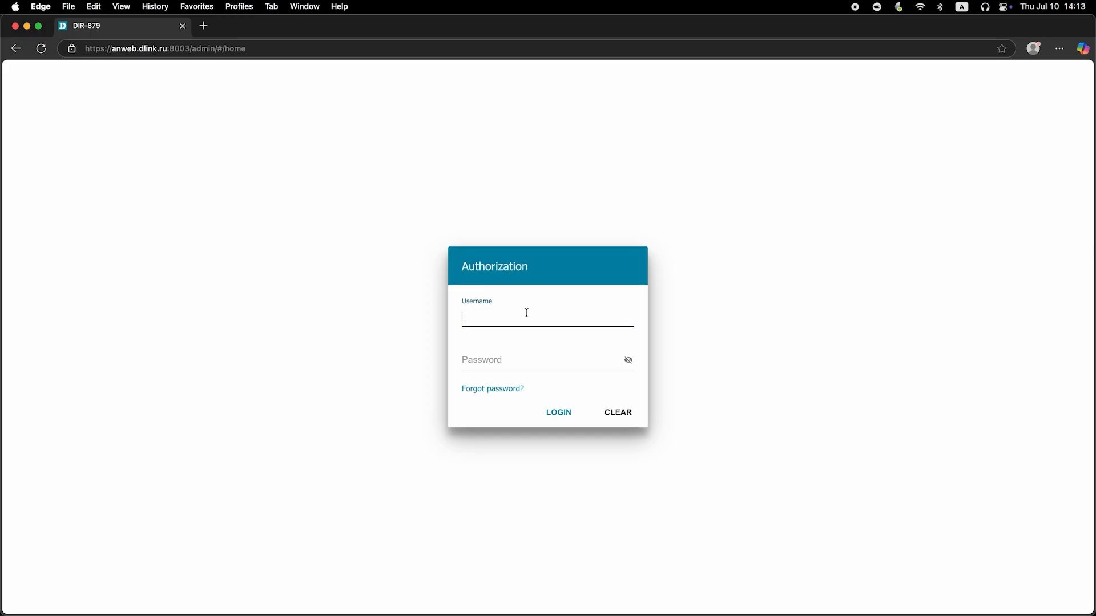
Log in with username admin and the default password, checking the password before submitting.
text(admin)
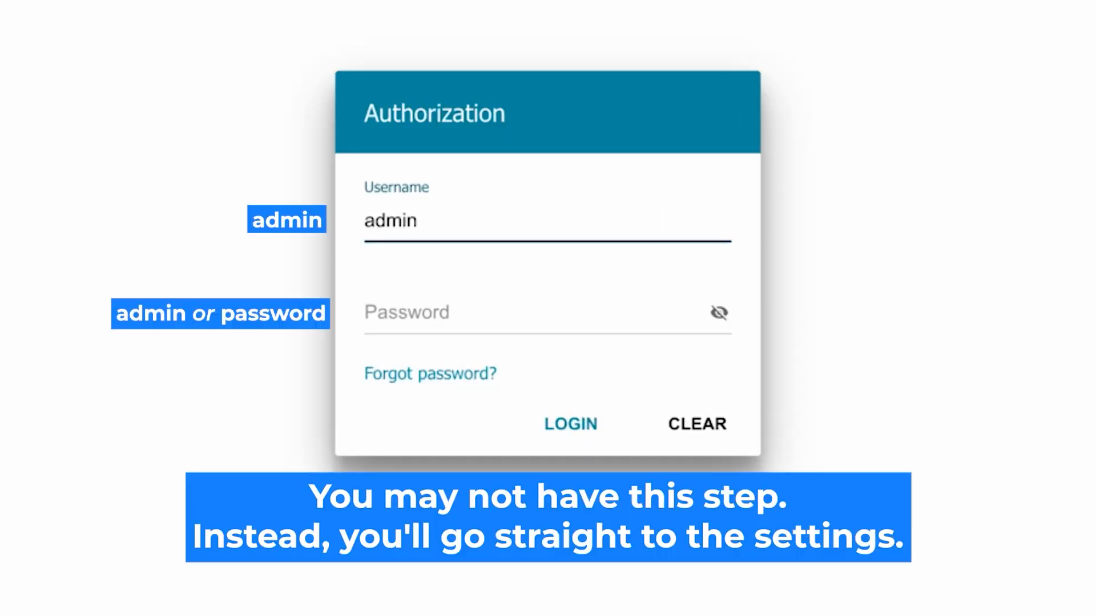
click(421, 313)
text(password)
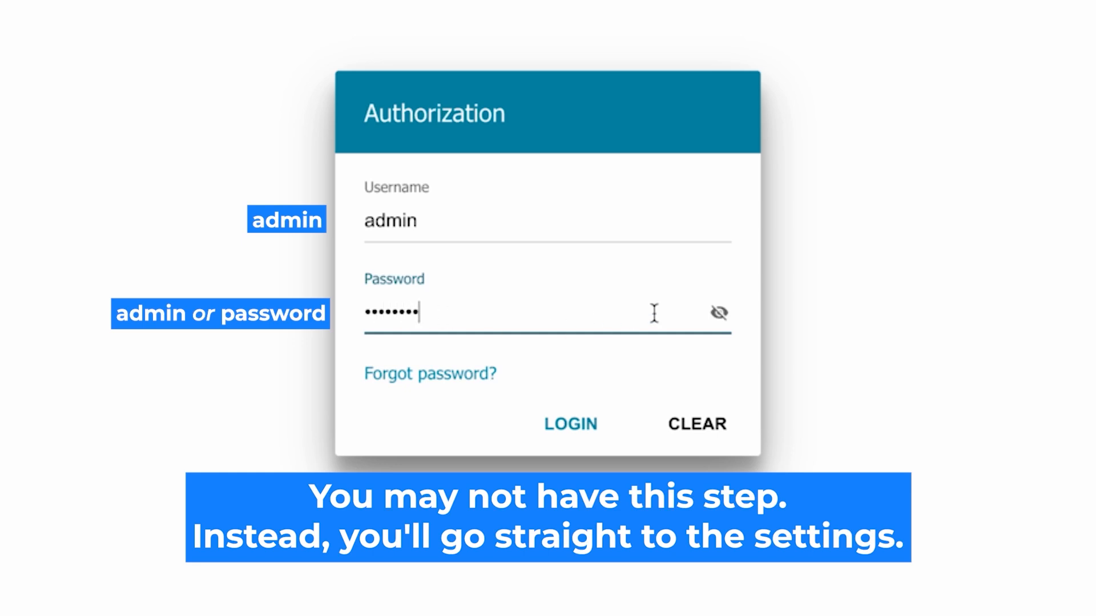
click(719, 313)
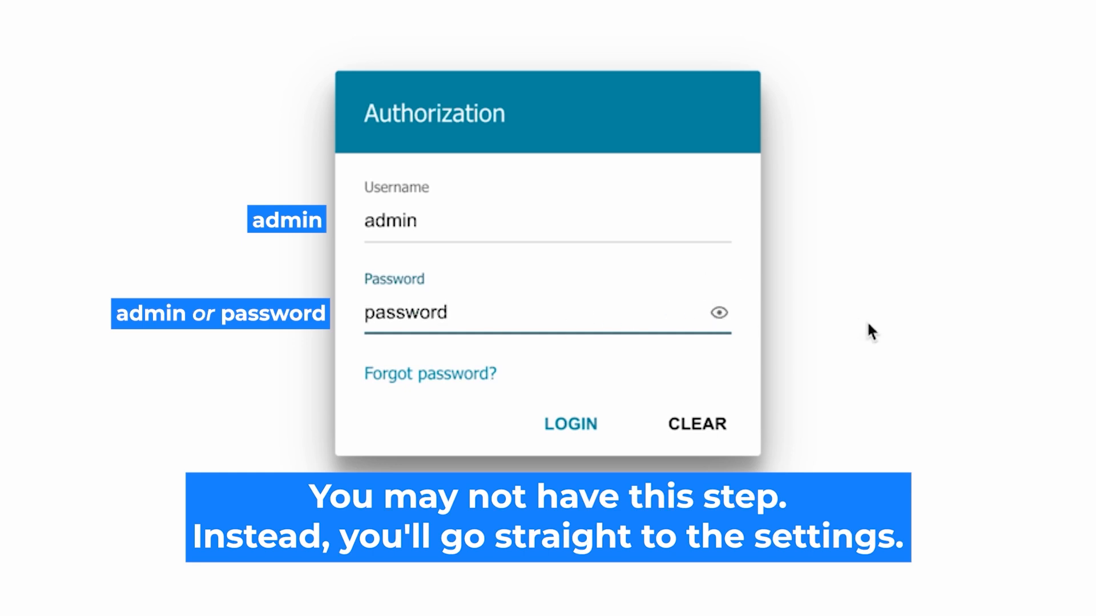
click(551, 422)
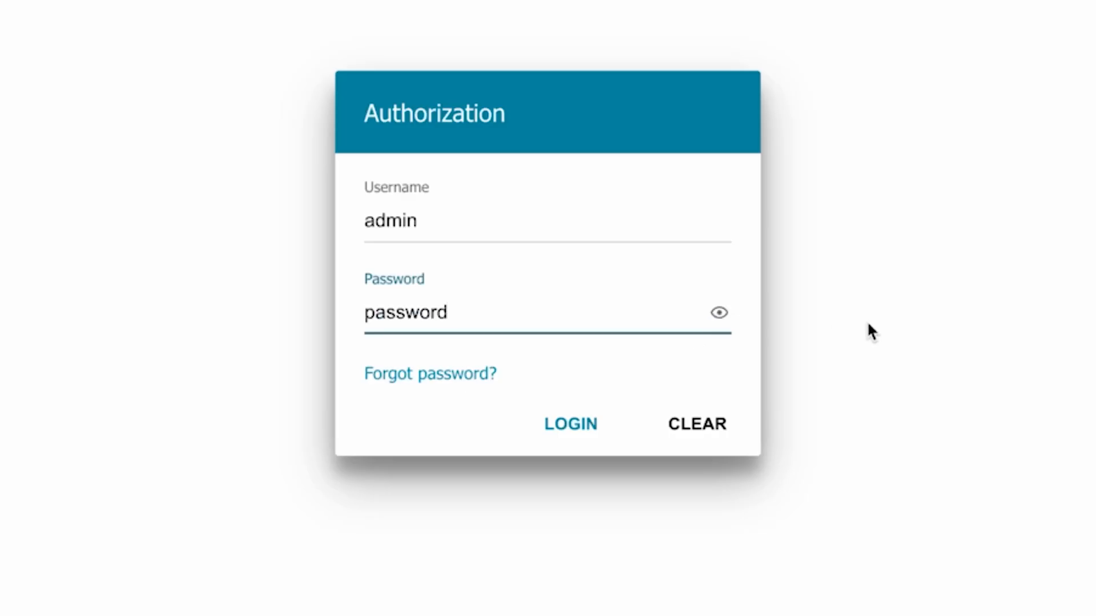
click(551, 422)
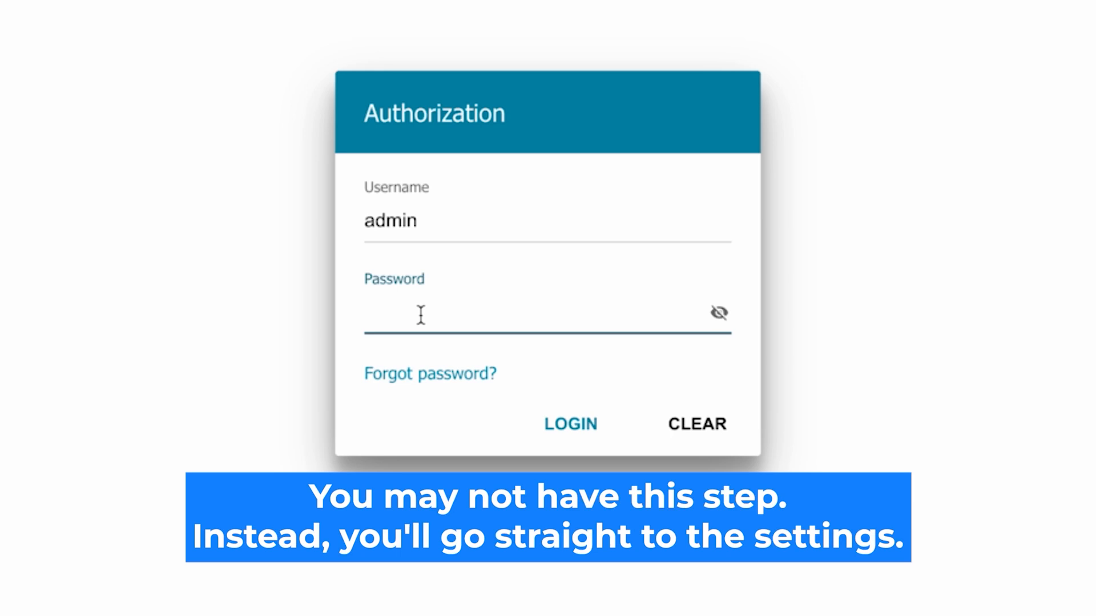
After the reset, re-enter the admin password, verify it, and log in.
text(•••••••)
text(d)
click(718, 312)
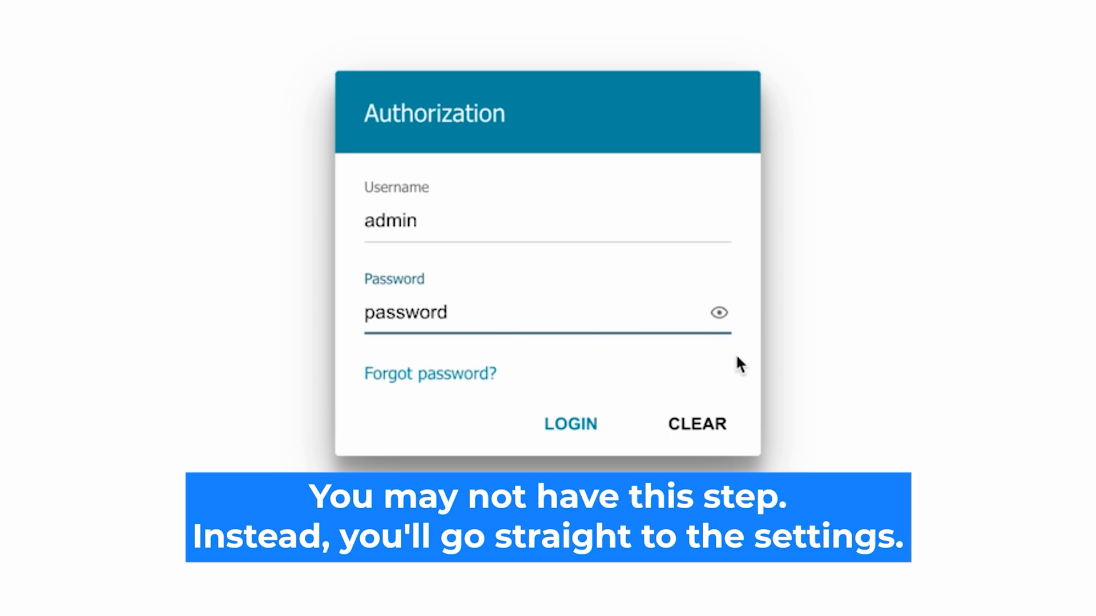
click(550, 425)
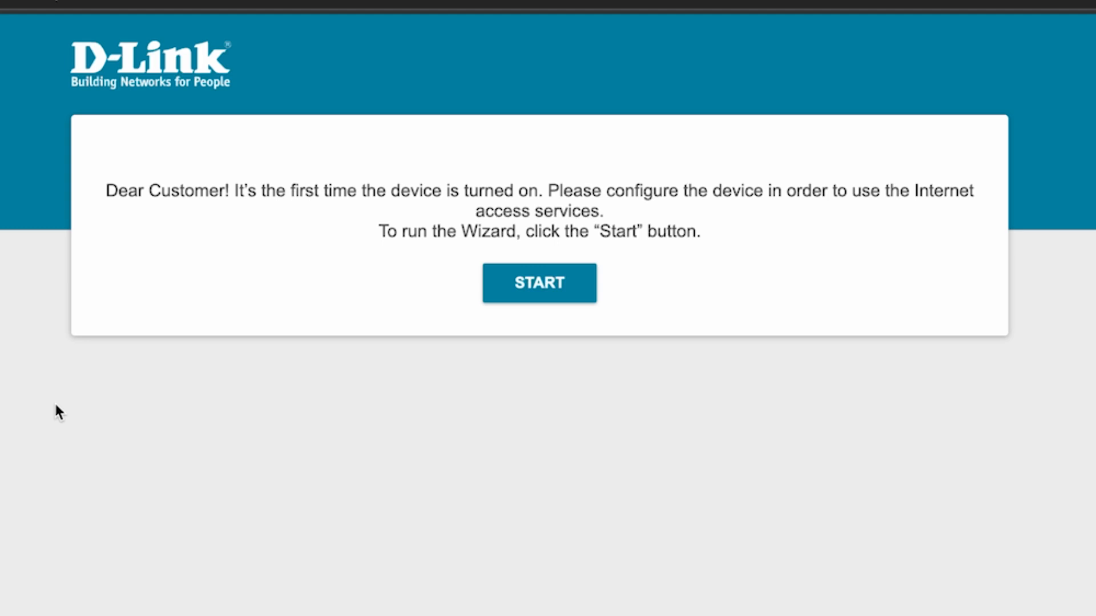
Start the setup Wizard in English and continue to the Device mode step.
click(552, 297)
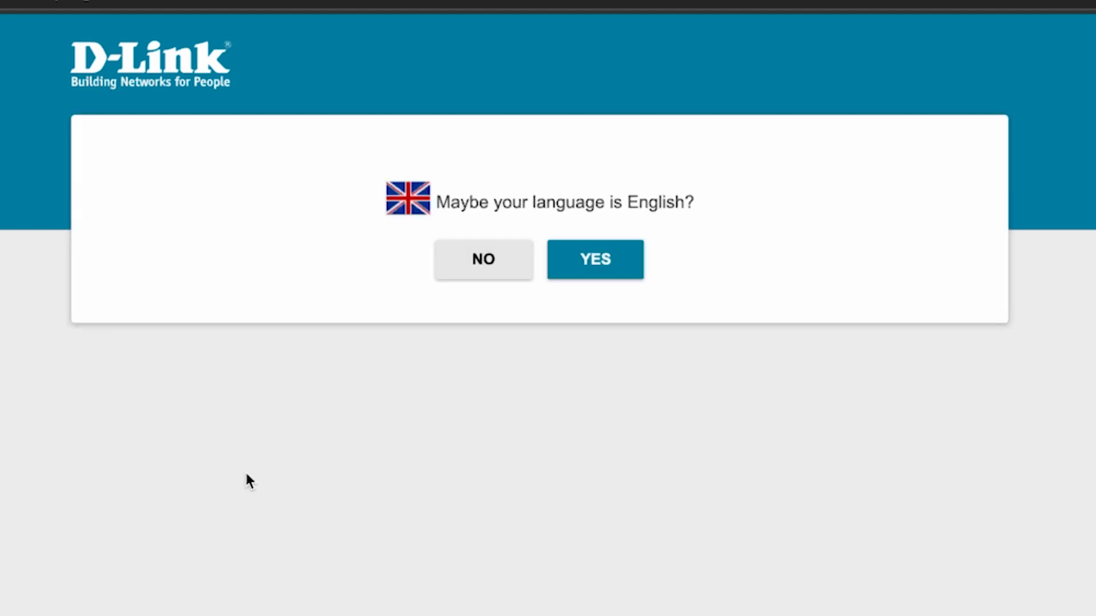
click(617, 262)
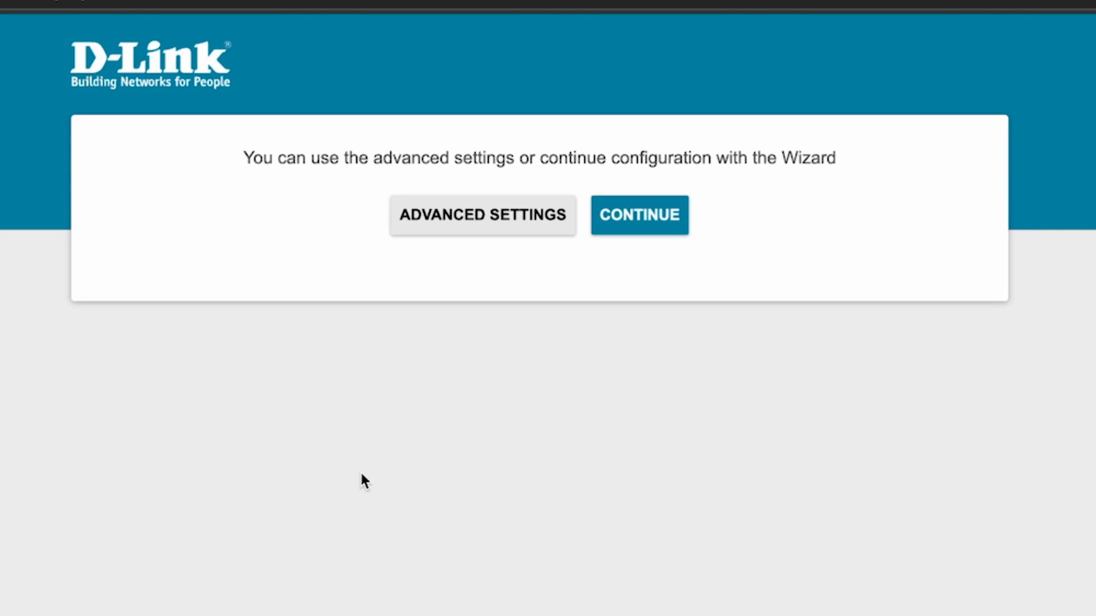
click(642, 221)
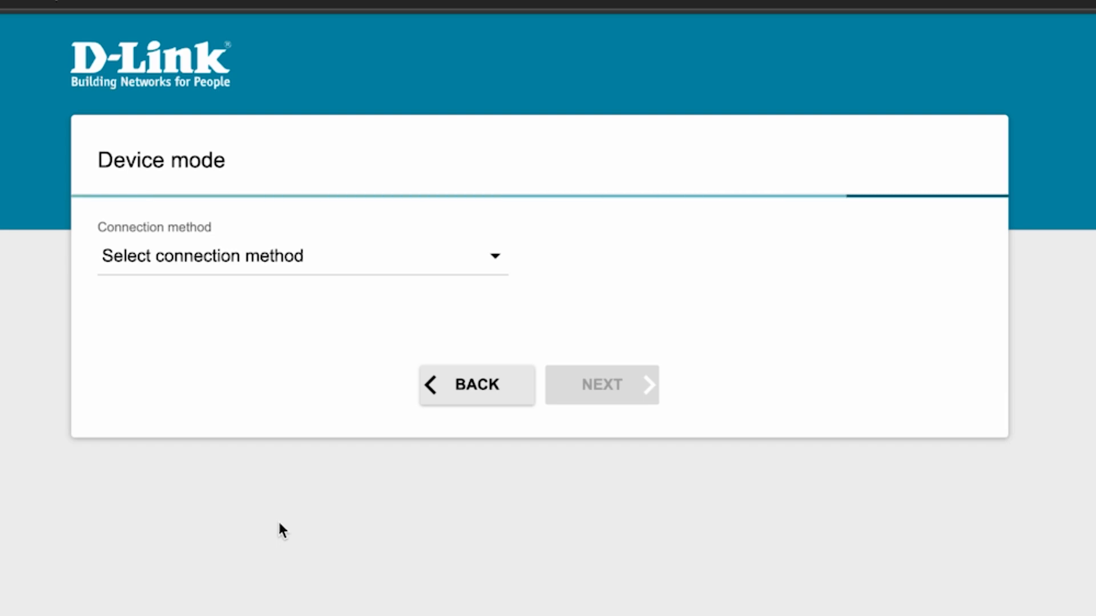
Choose Wired connection and Router work mode, then advance to the connection type step.
click(439, 267)
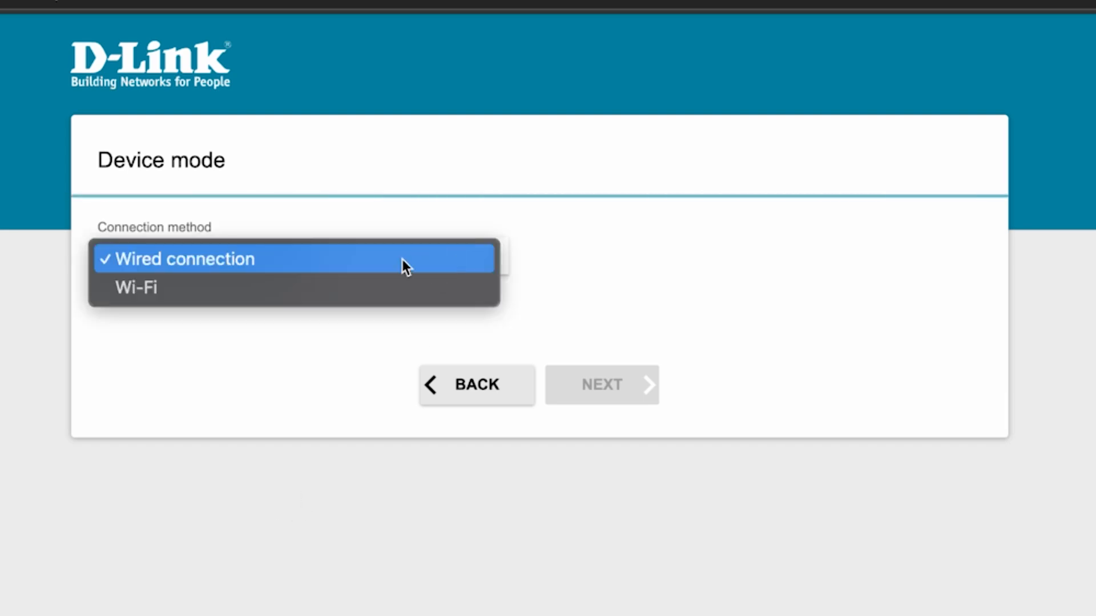
click(200, 260)
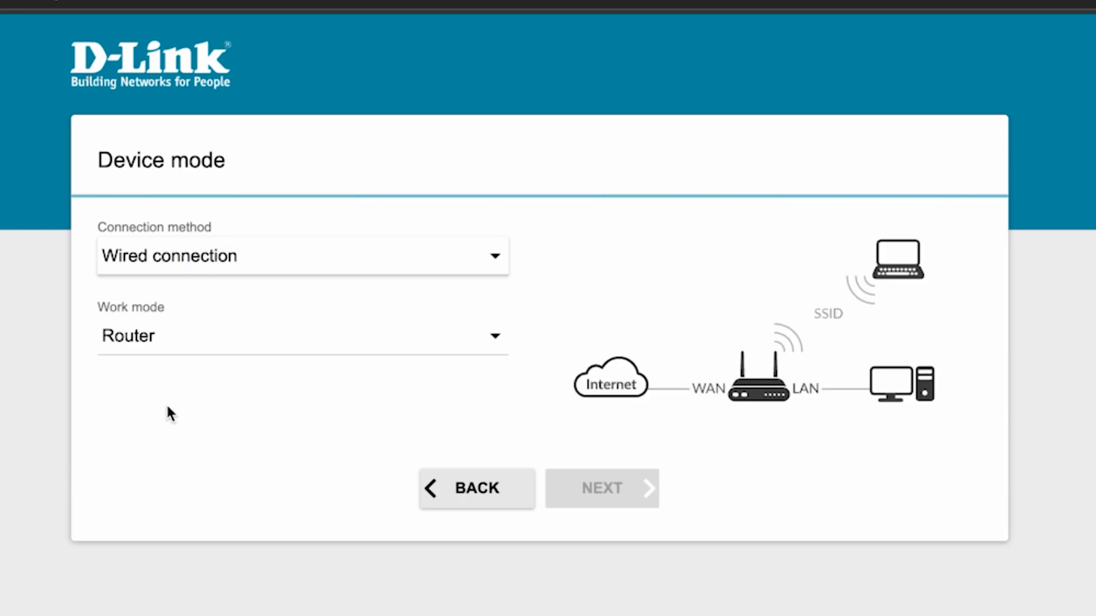
click(389, 327)
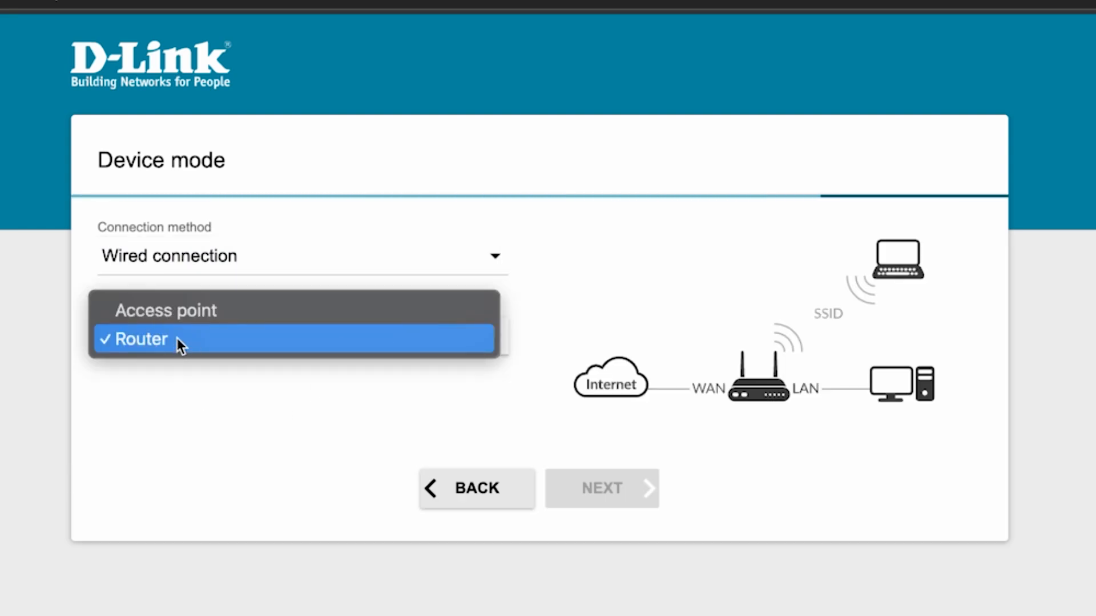
click(177, 338)
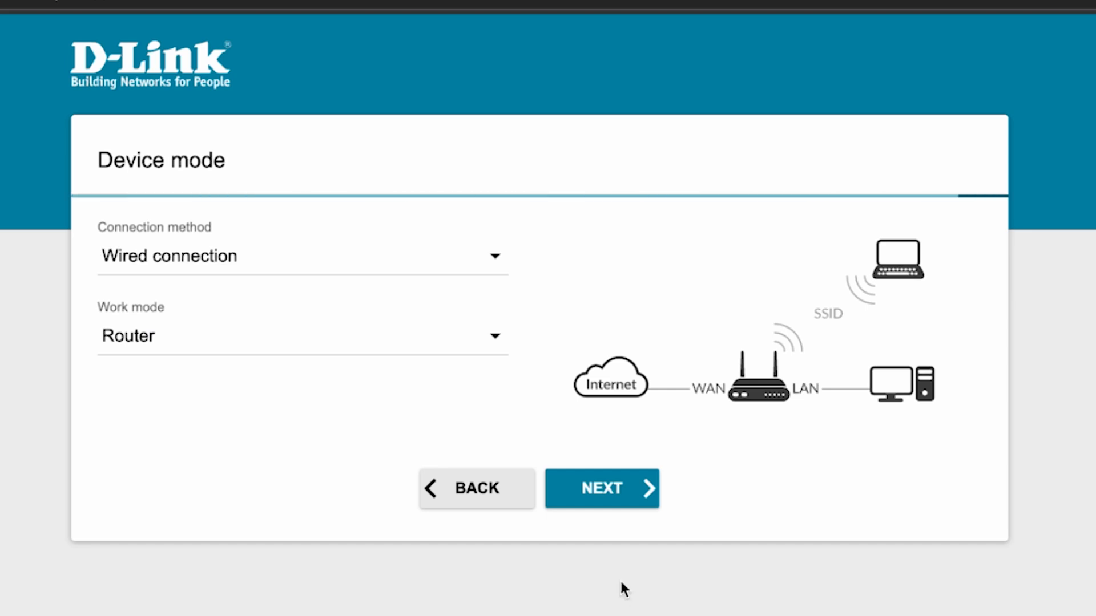
click(594, 496)
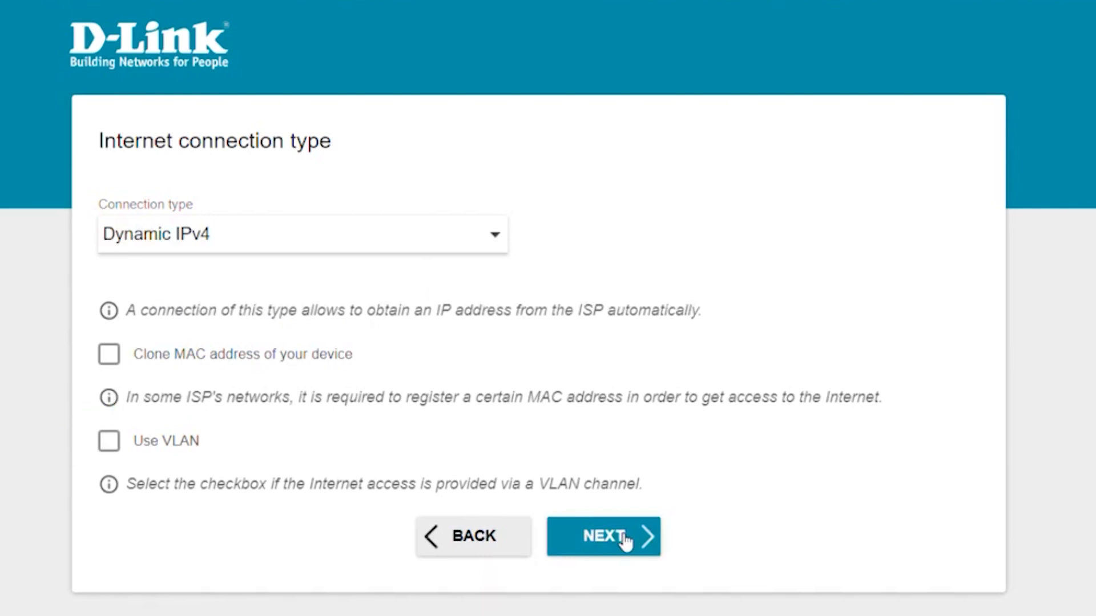
Keep Dynamic IPv4 and rename the 2.4 GHz Wi-Fi to 'Change your Network Name' with a new password.
click(625, 539)
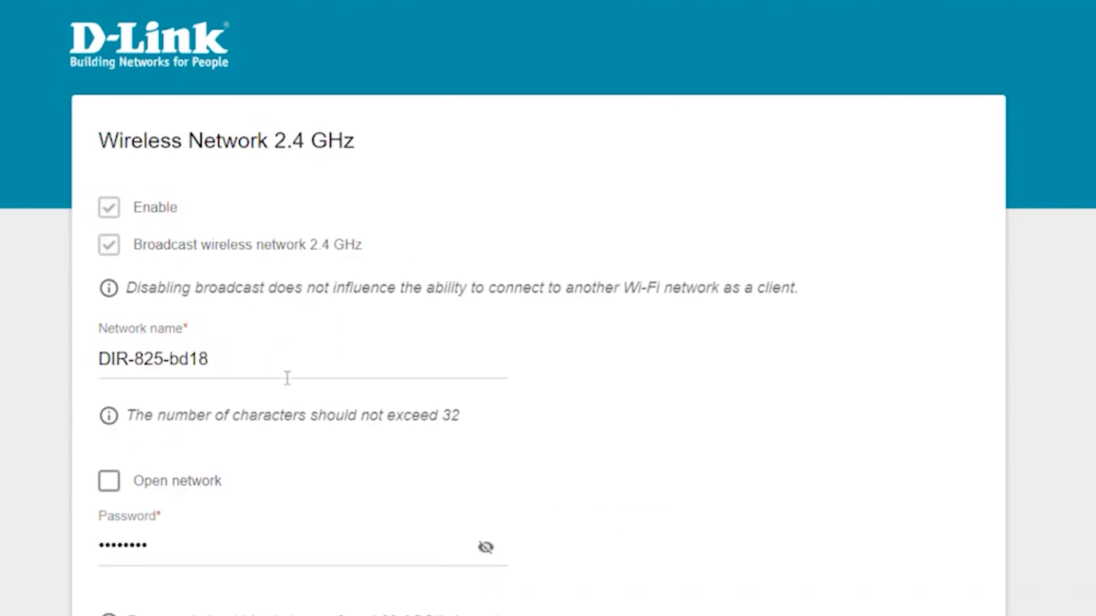
click(353, 354)
drag(354, 354, 93, 364)
key(BackSpace)
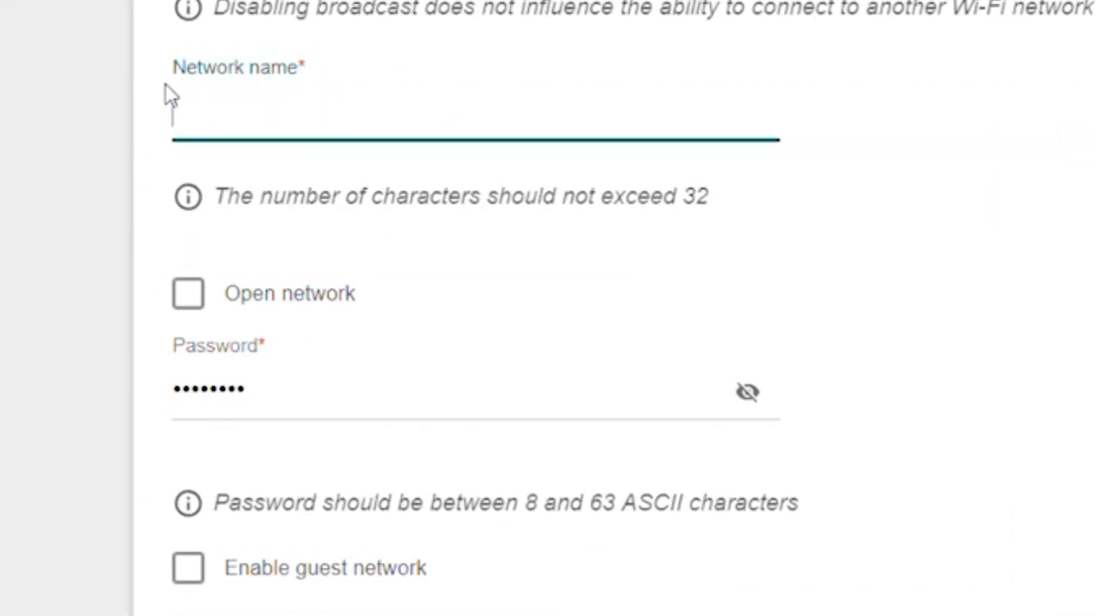
text(Change)
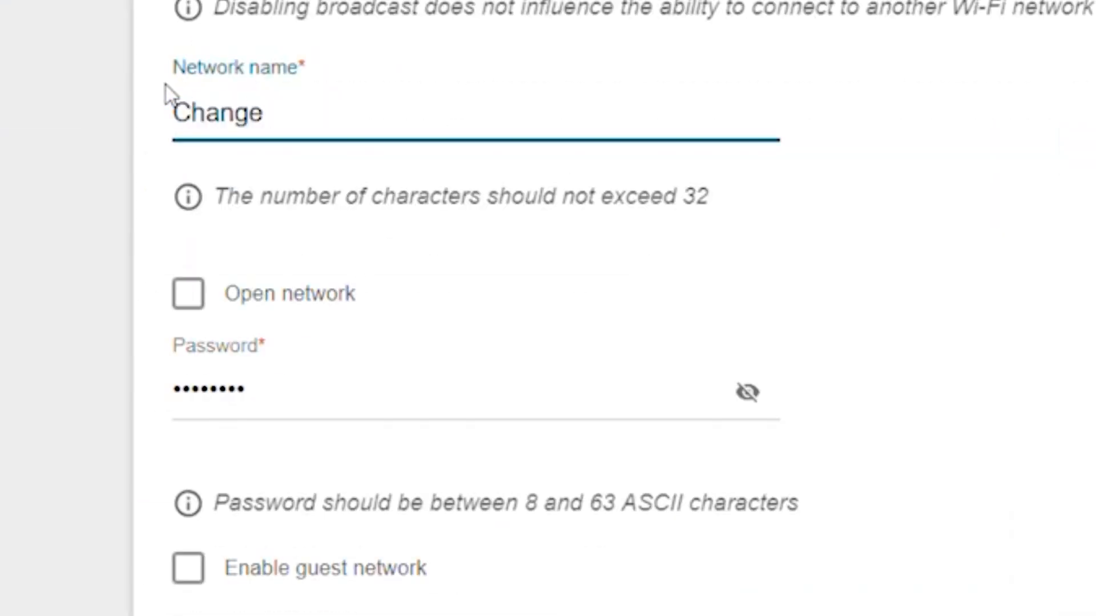
text( your Network Name)
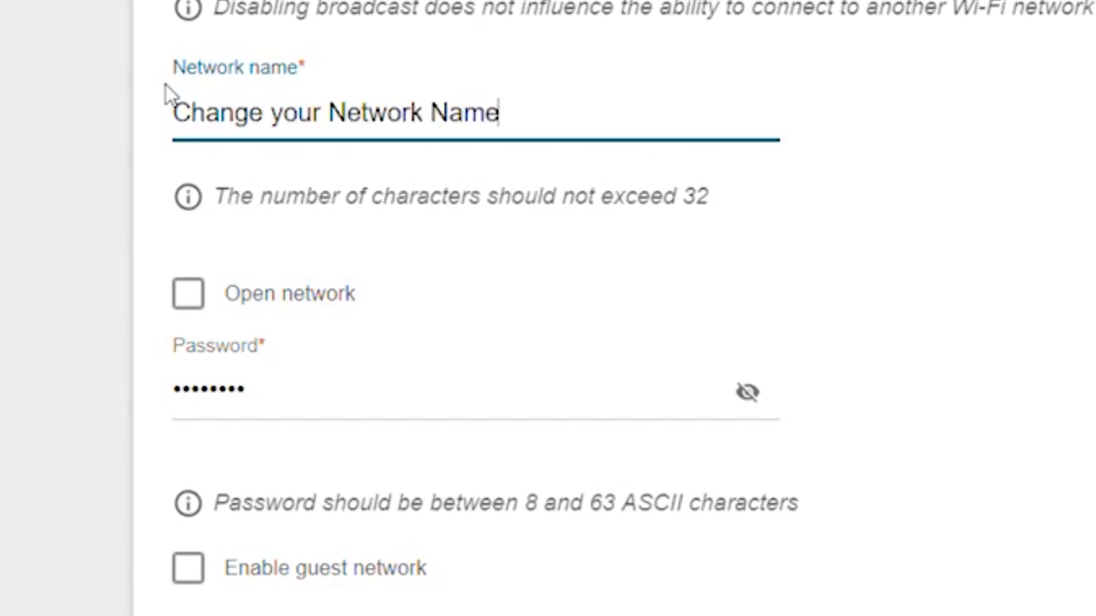
click(315, 406)
key(ctrl+a)
key(BackSpace)
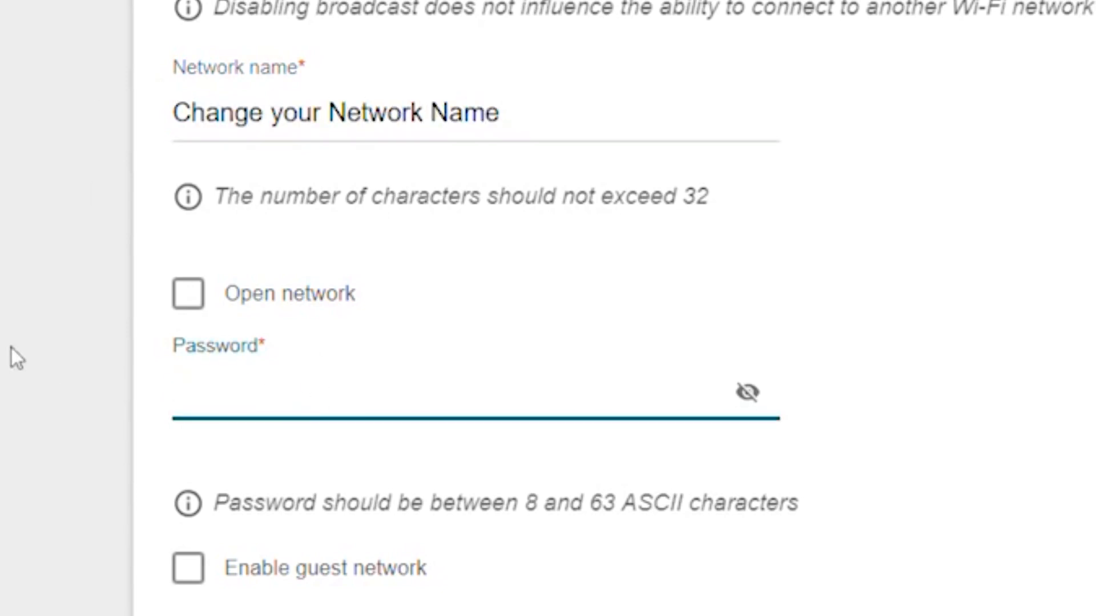
text(•••••••••••••)
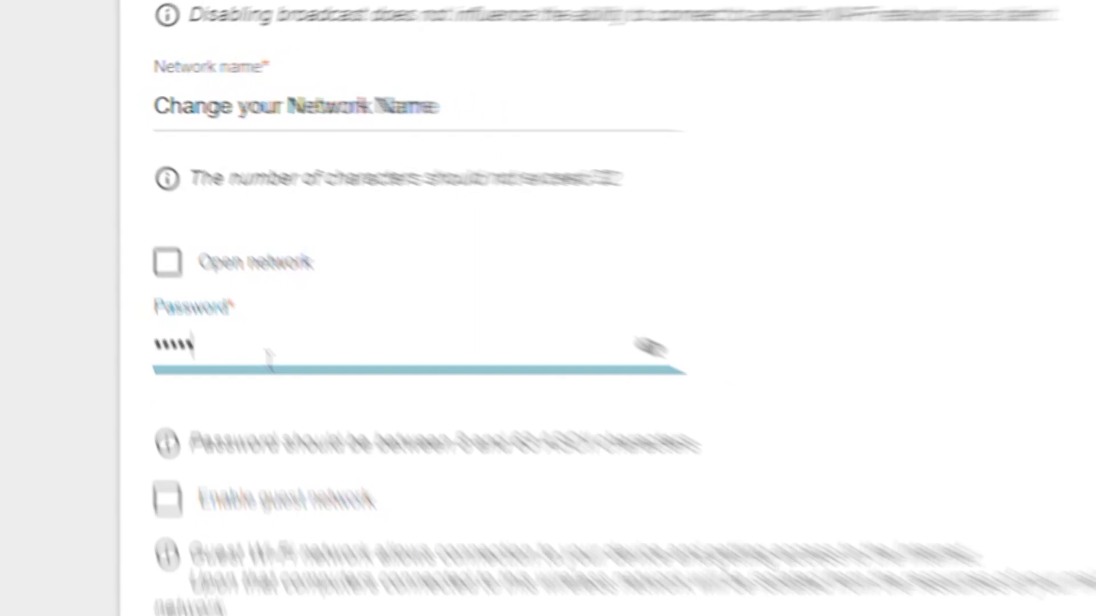
text(ssword)
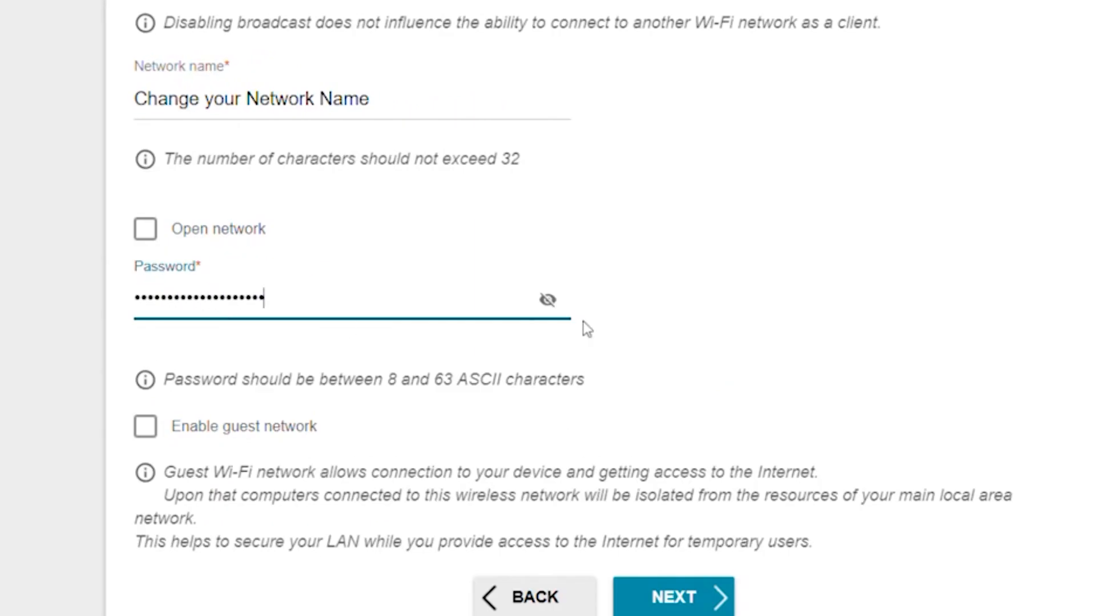
click(548, 303)
scroll(531, 268, down, 2)
click(554, 211)
Rename the 5 GHz Wi-Fi to 'Change your Network Name' and give it a new password.
click(703, 523)
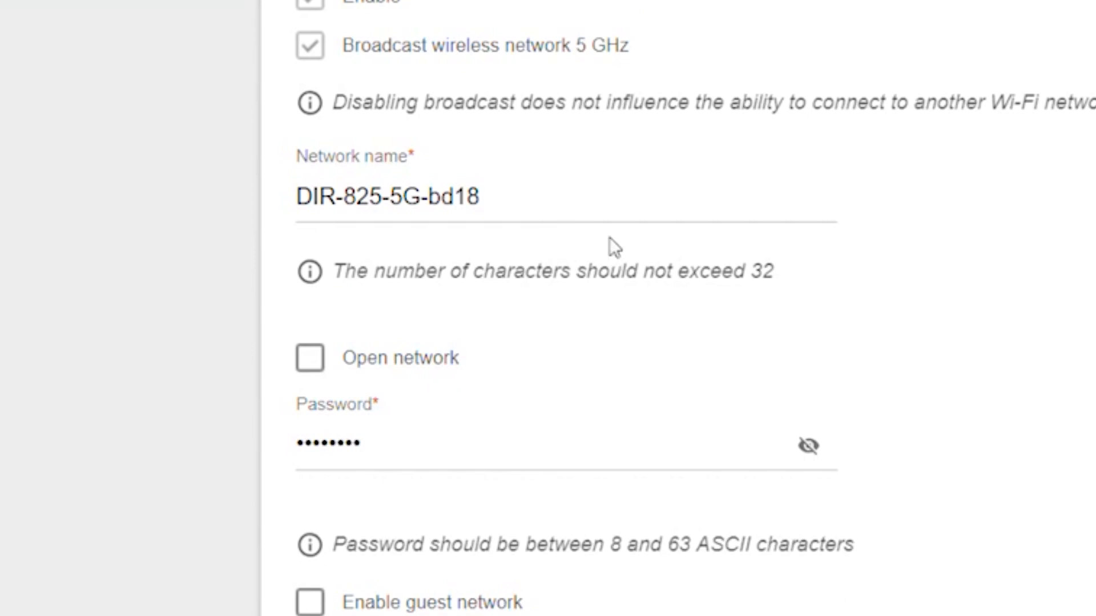
triple_click(320, 197)
text(Chen)
key(BackSpace)
key(BackSpace)
text(ange your)
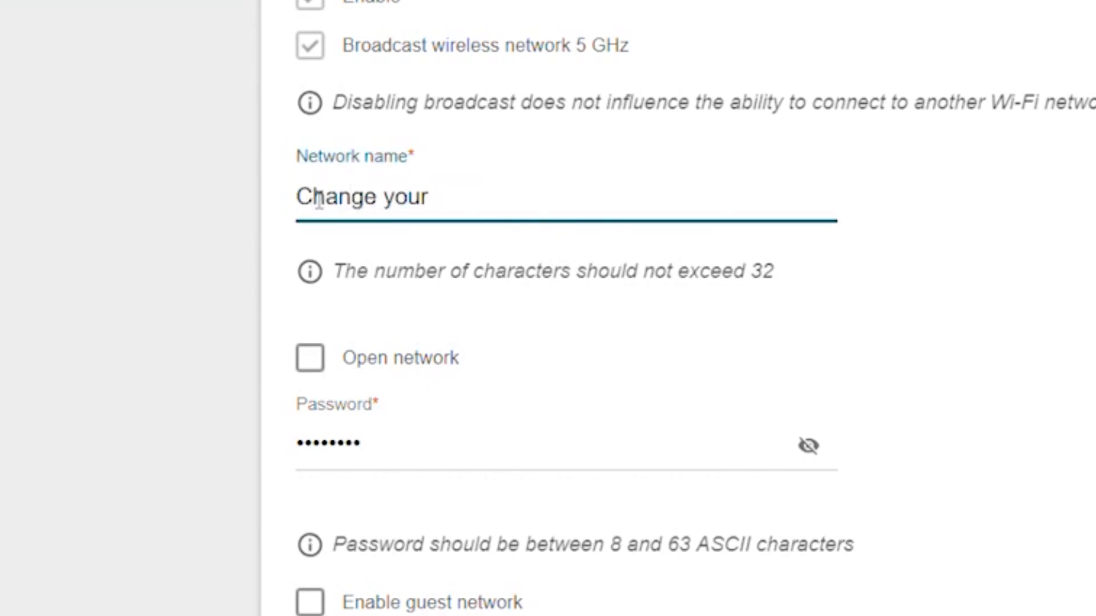
text( Network Name)
drag(399, 447, 177, 409)
key(BackSpace)
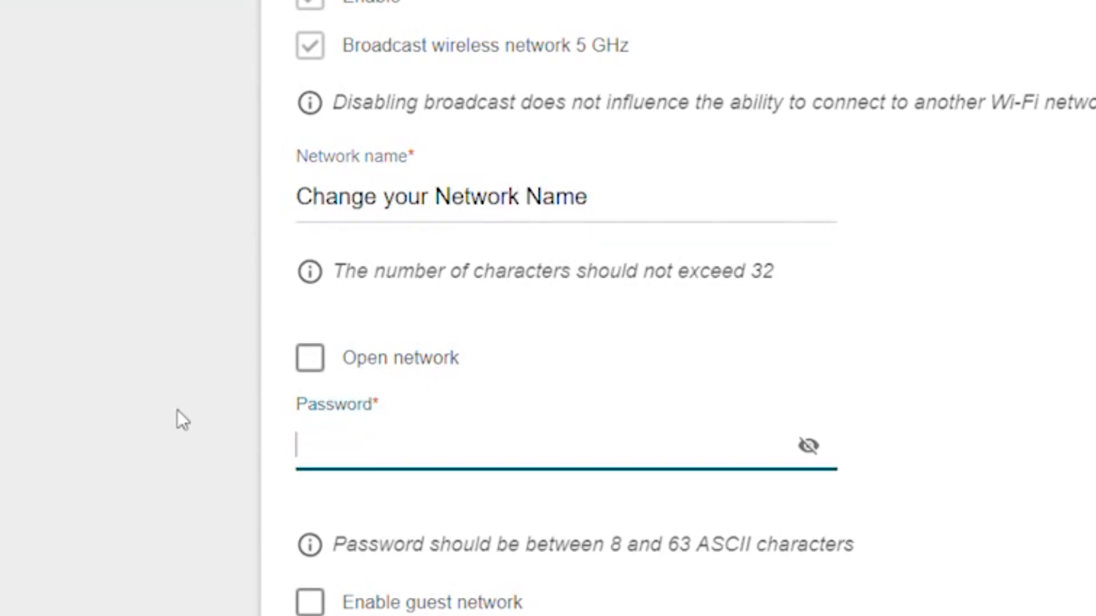
text(••••••your password)
click(808, 446)
triple_click(591, 448)
click(808, 446)
click(693, 598)
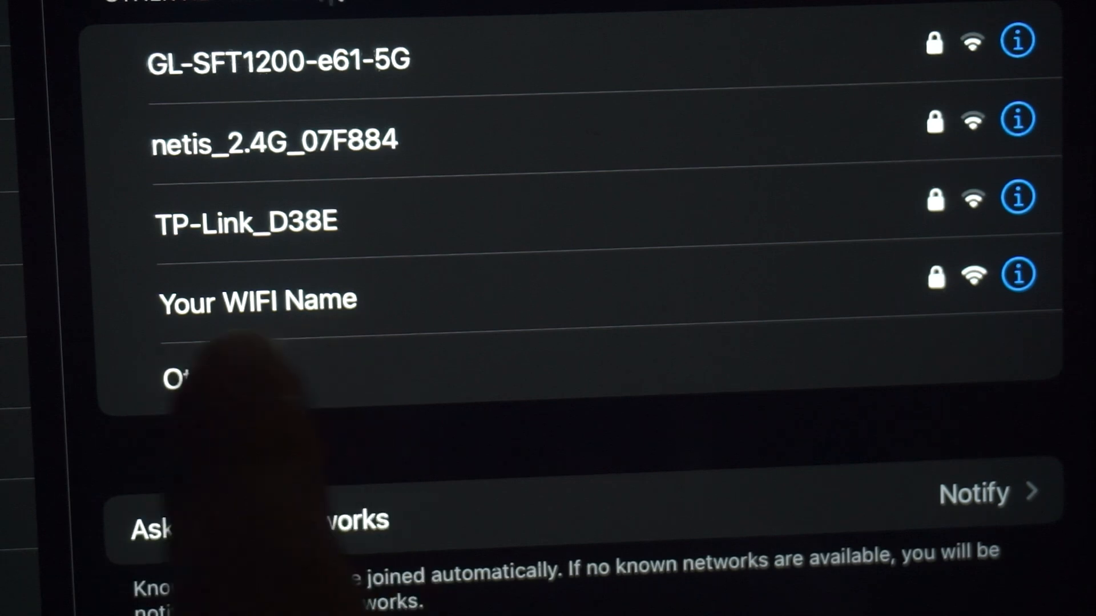
On the phone, select the 'Your WIFI Name' network to join it.
click(354, 296)
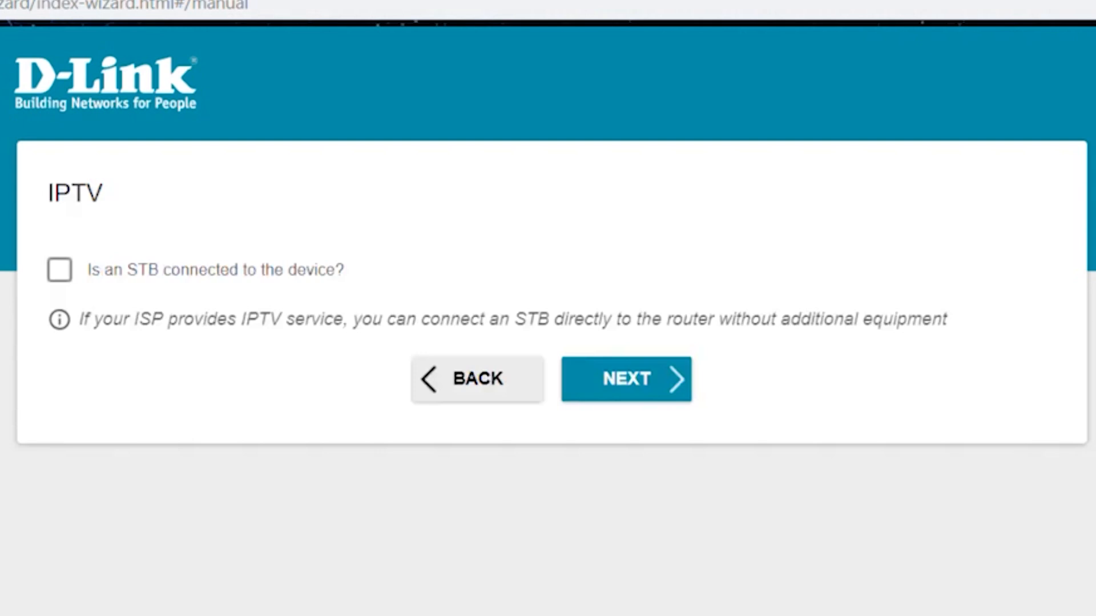
Skip IPTV and set a new web interface password, checking it once.
click(619, 394)
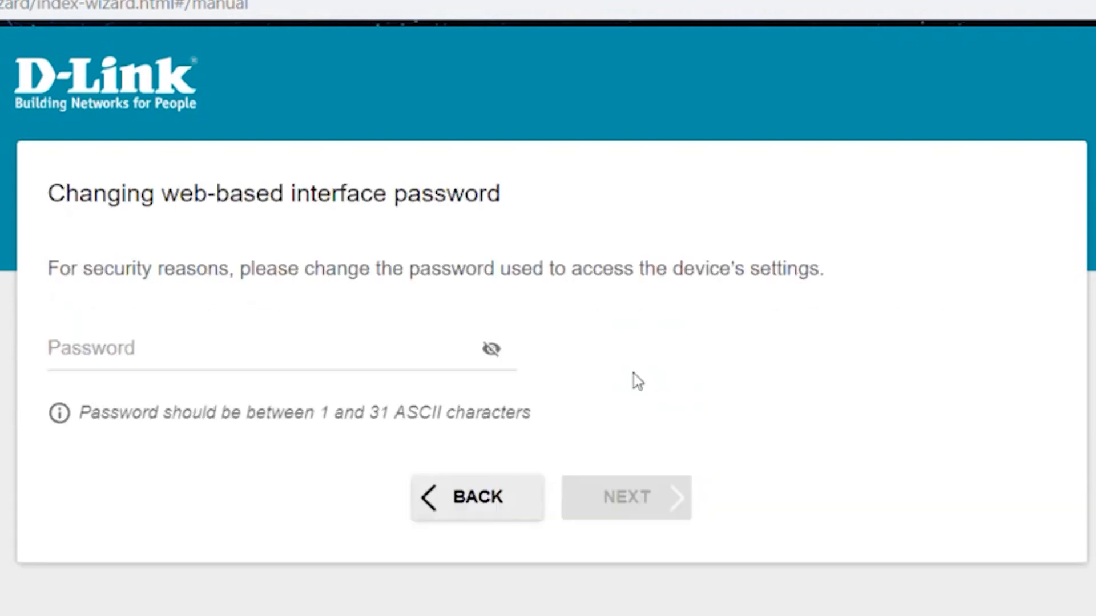
click(188, 354)
text(••••••)
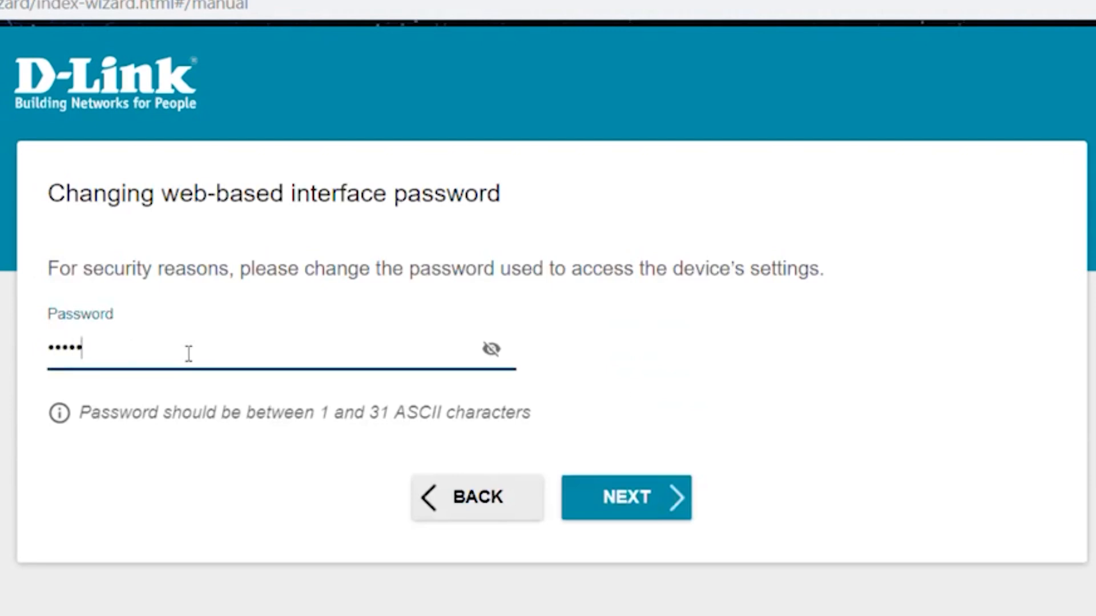
click(491, 348)
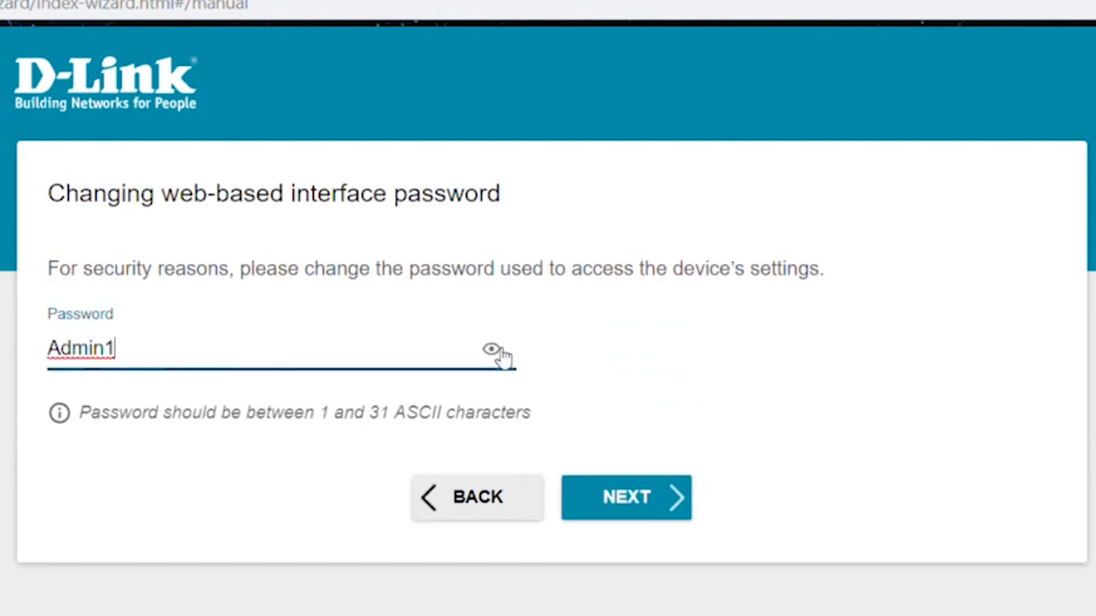
click(492, 350)
Review the configuration summary and apply the wizard's settings to the router.
click(672, 497)
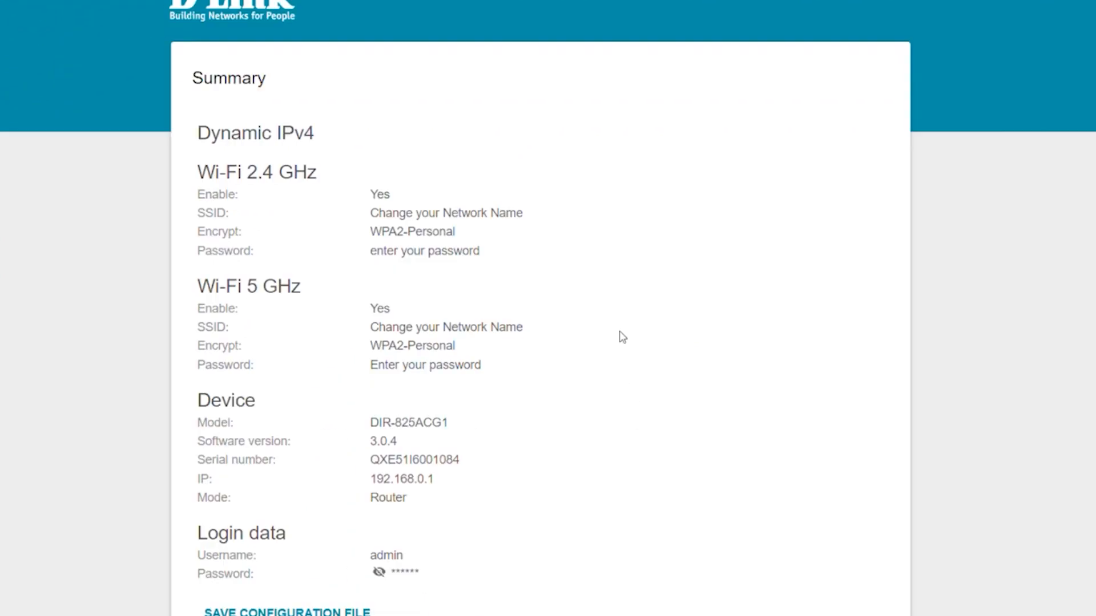
scroll(621, 338, down, 3)
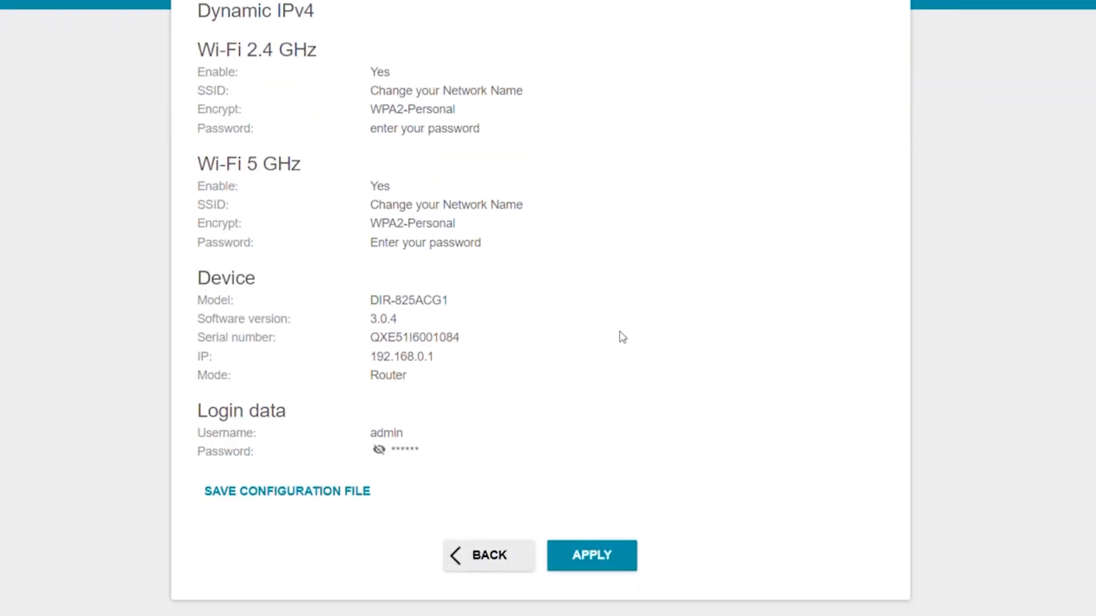
click(594, 563)
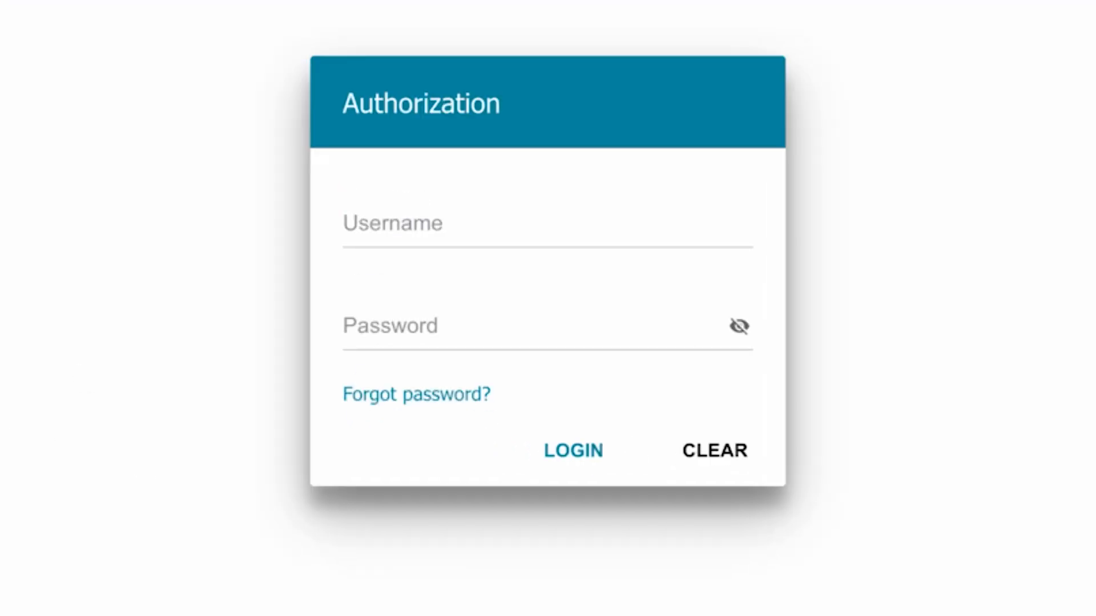
Log back in as admin with the new web interface password.
click(496, 215)
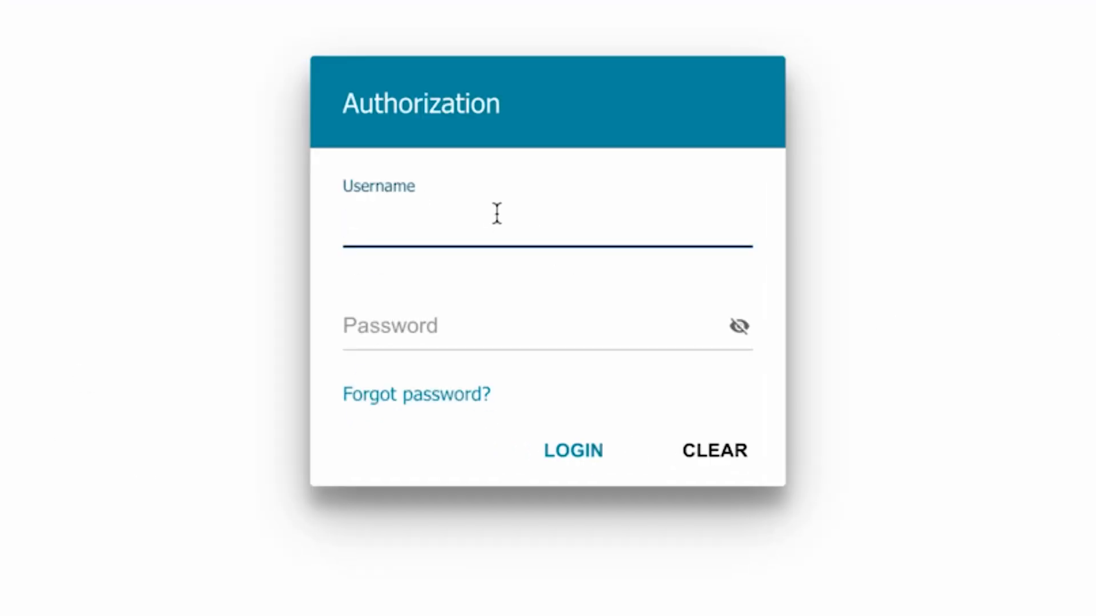
text(admin)
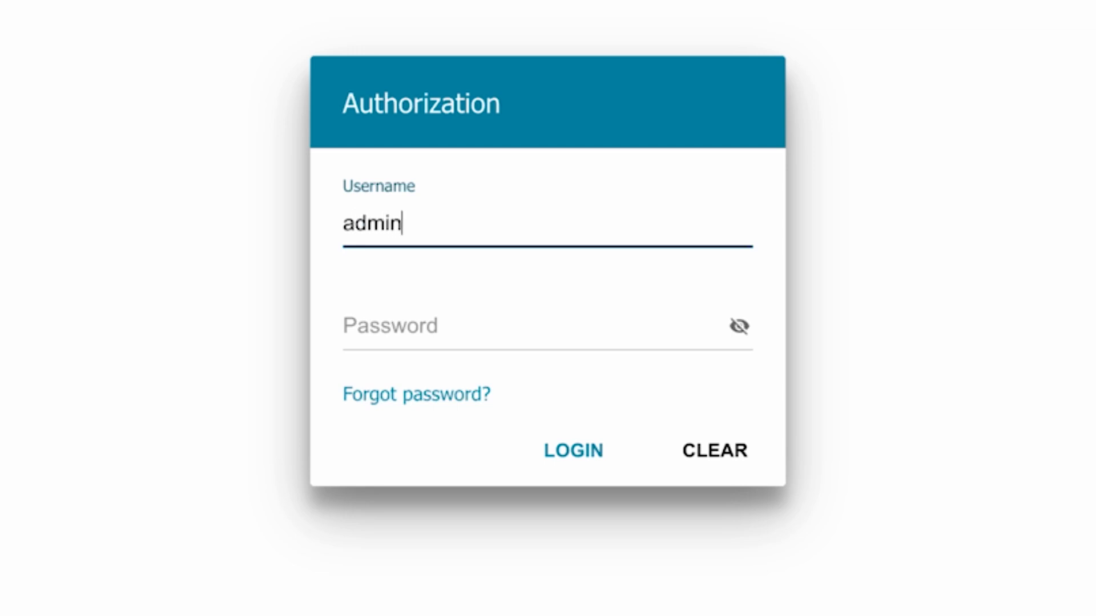
click(405, 328)
text(******)
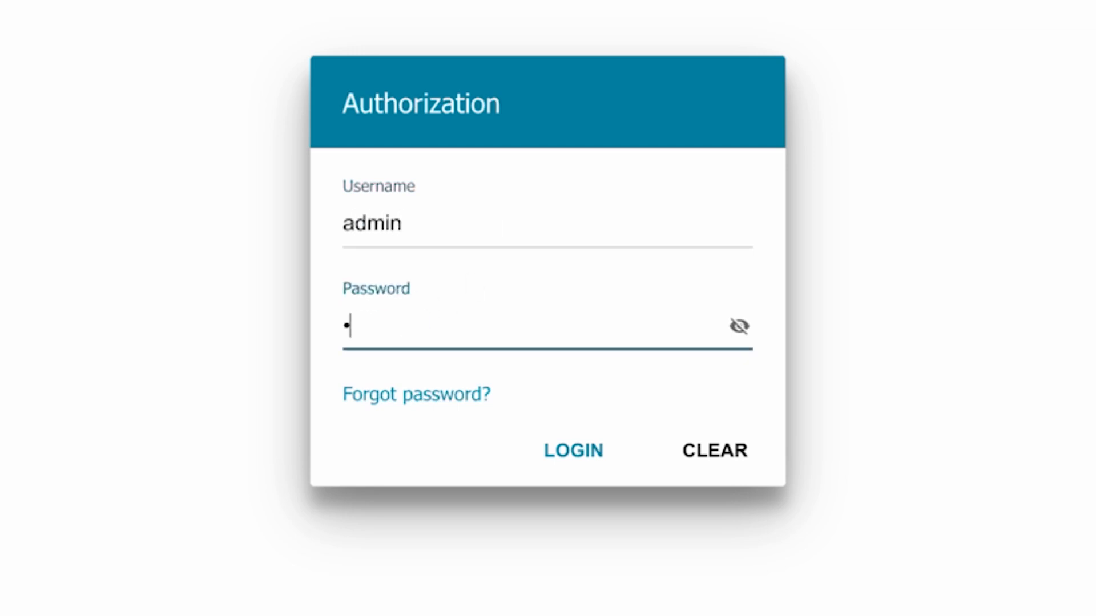
text(**)
click(552, 449)
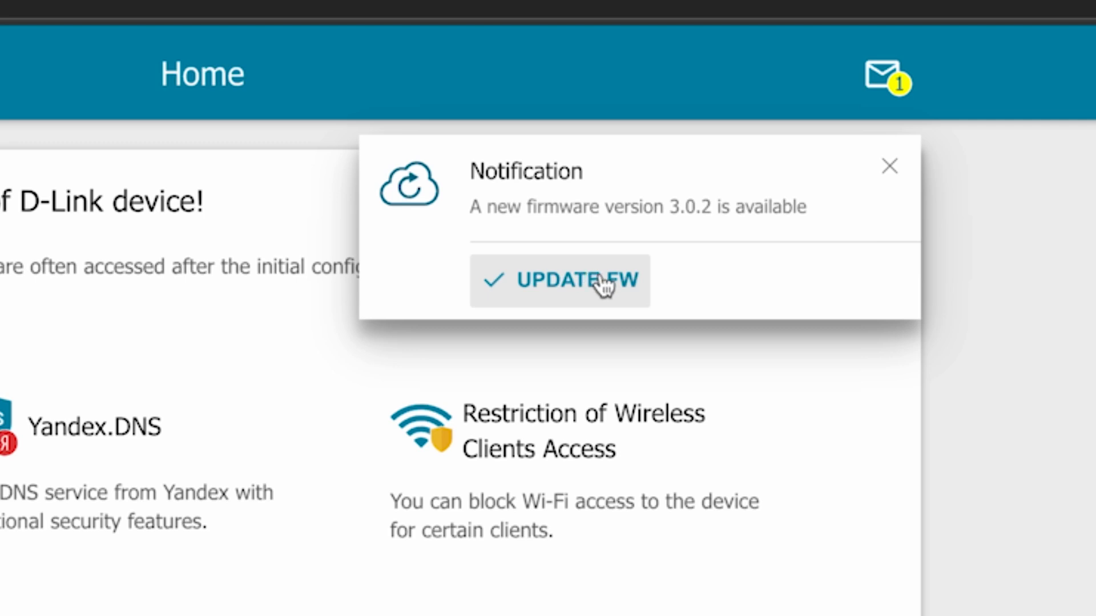
Update the router to firmware 3.0.2 from the notifications page and confirm it.
click(890, 166)
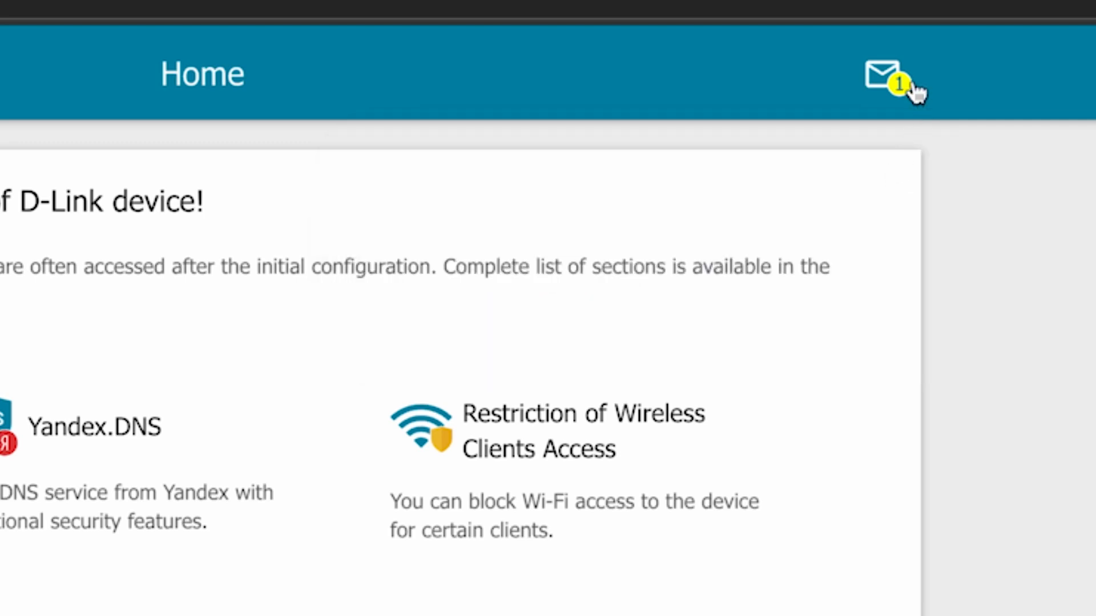
click(897, 79)
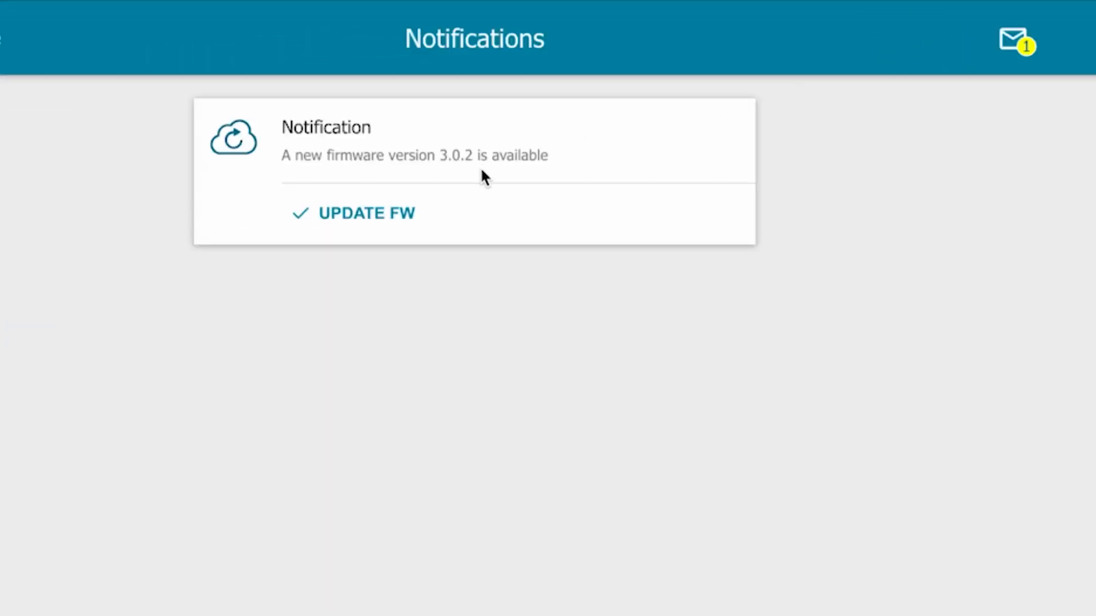
click(360, 222)
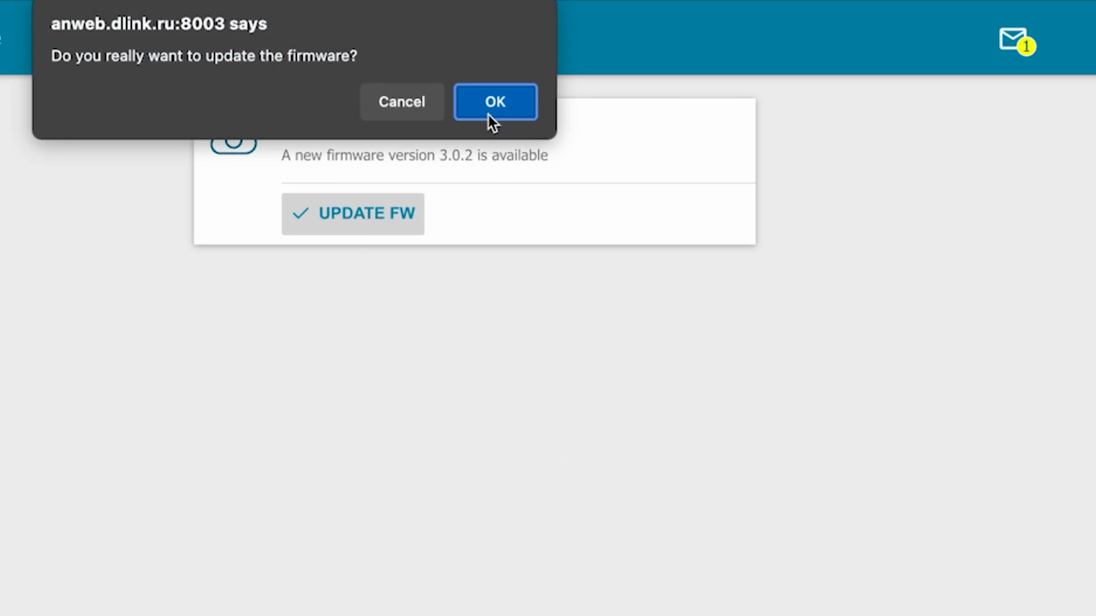
click(491, 108)
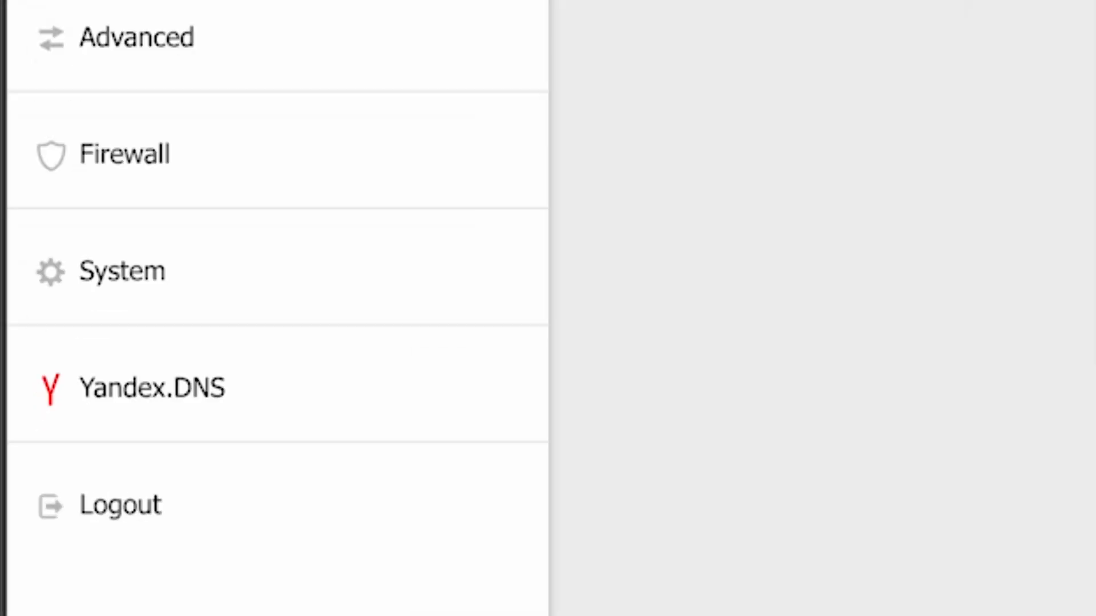
Reboot the router from System > Configuration, then search 'dfdfdfdf' on Bing in a new tab.
click(88, 294)
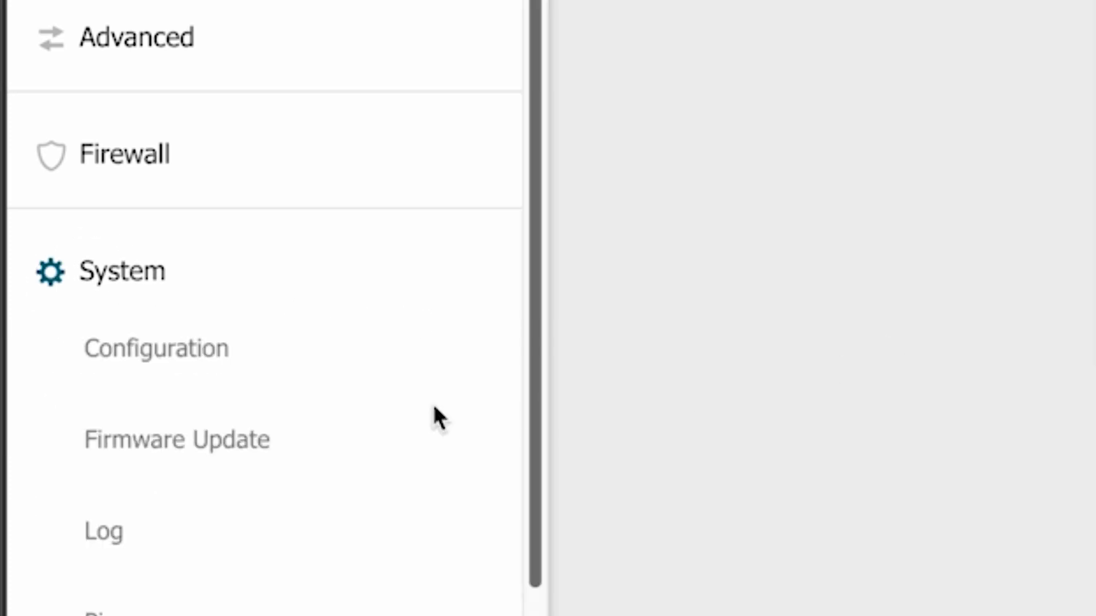
scroll(328, 526, down, 1)
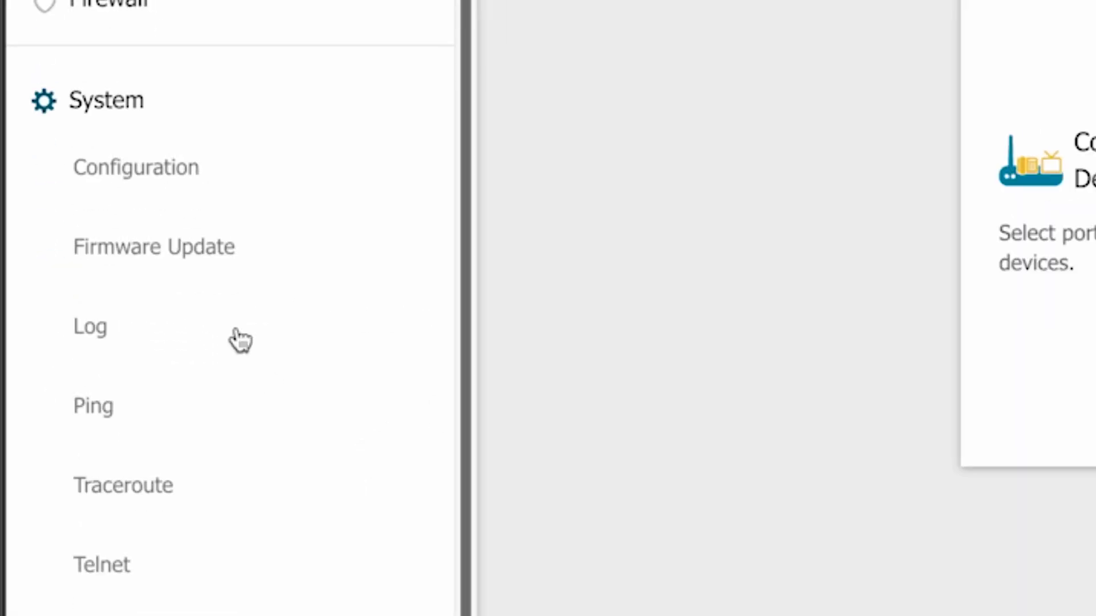
click(149, 171)
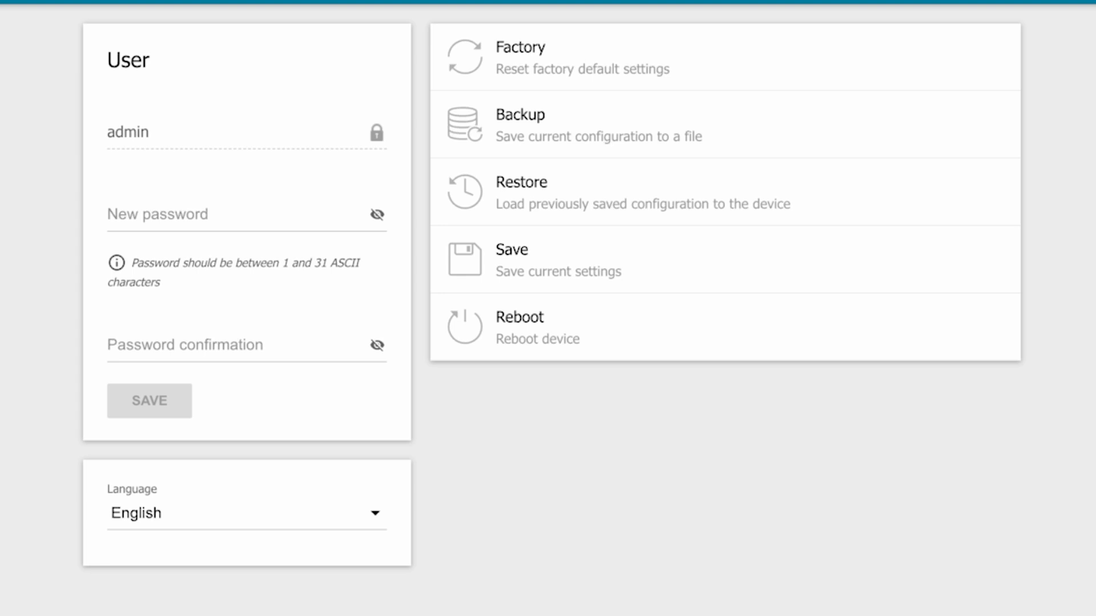
click(549, 342)
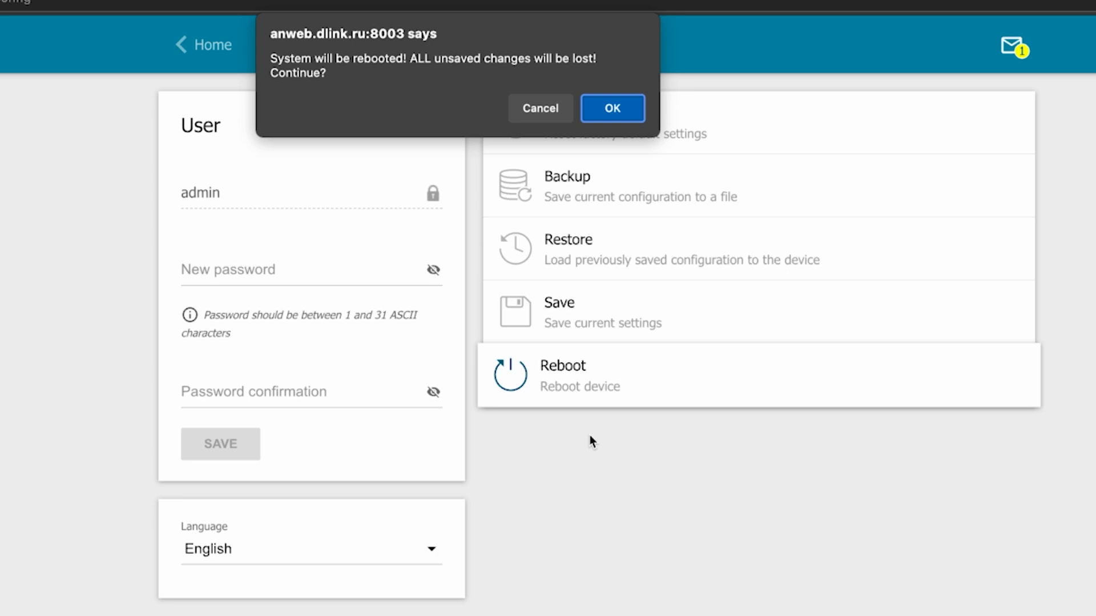
click(607, 111)
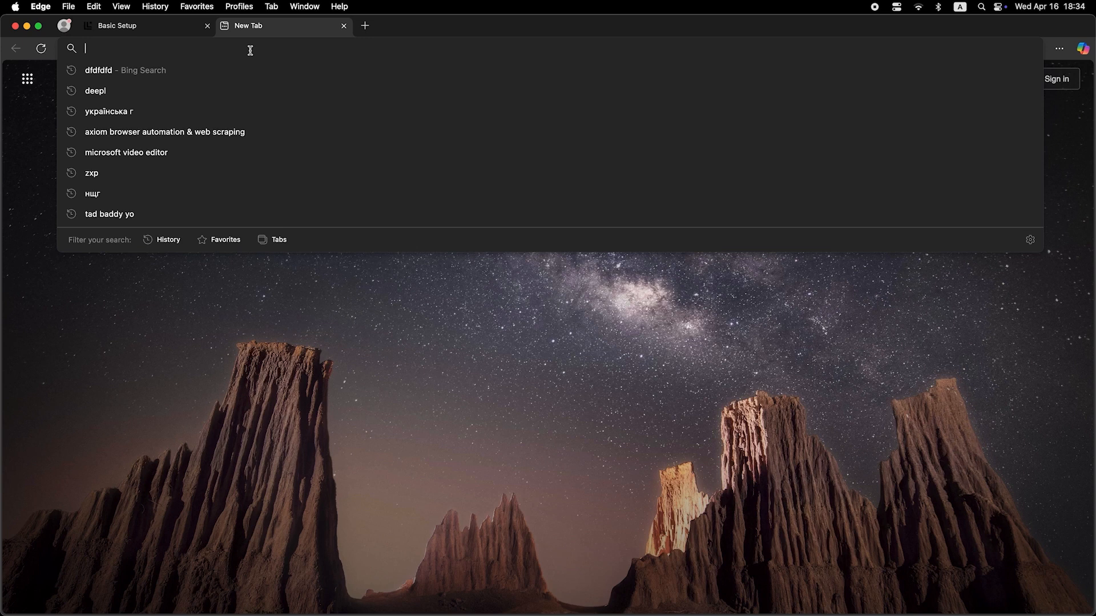
text(dfdfdfdf)
key(Return)
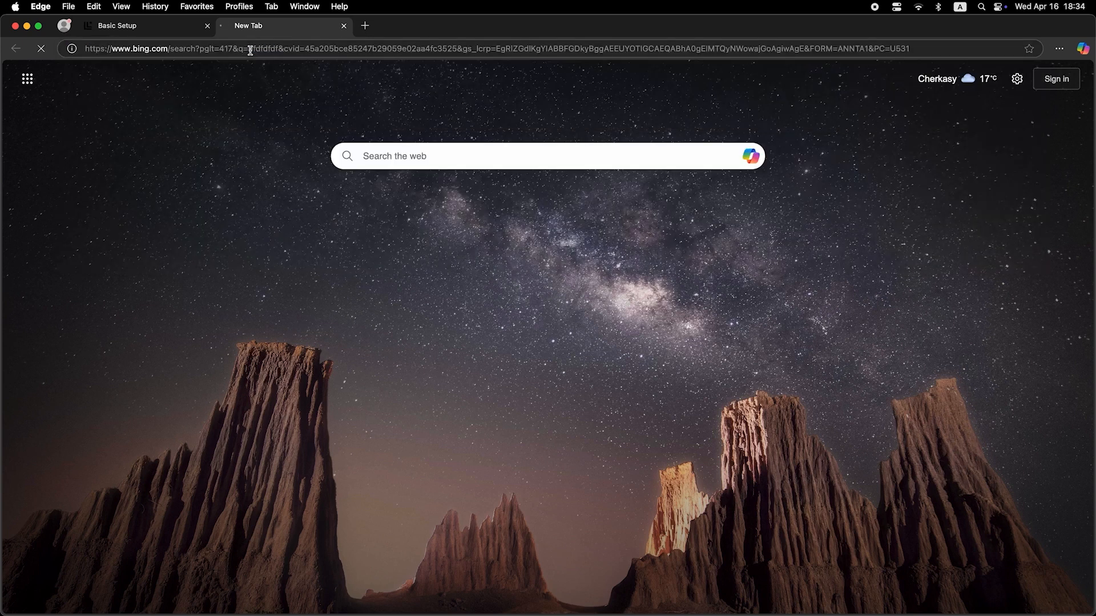